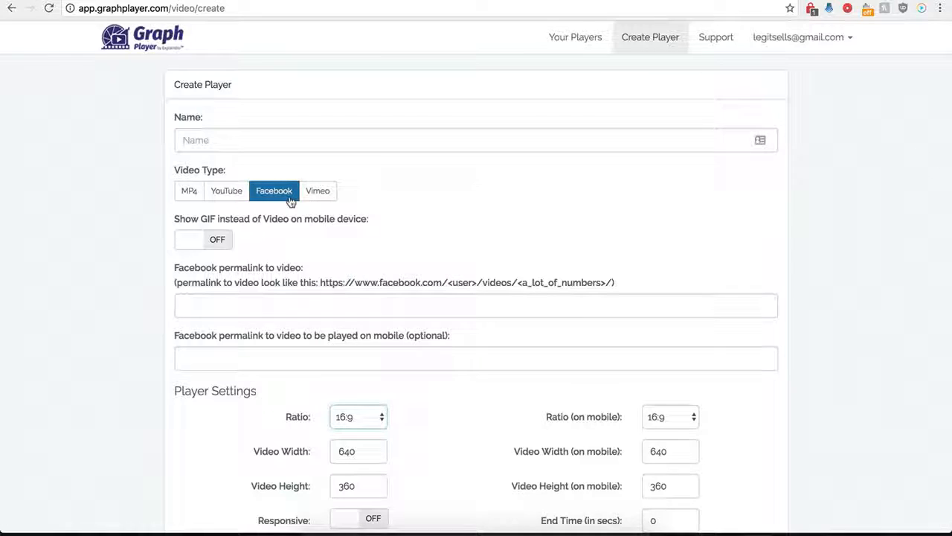
# Name the new player "Demo Name" and choose Facebook as its video type
pyautogui.scroll(-1, 168, 324)
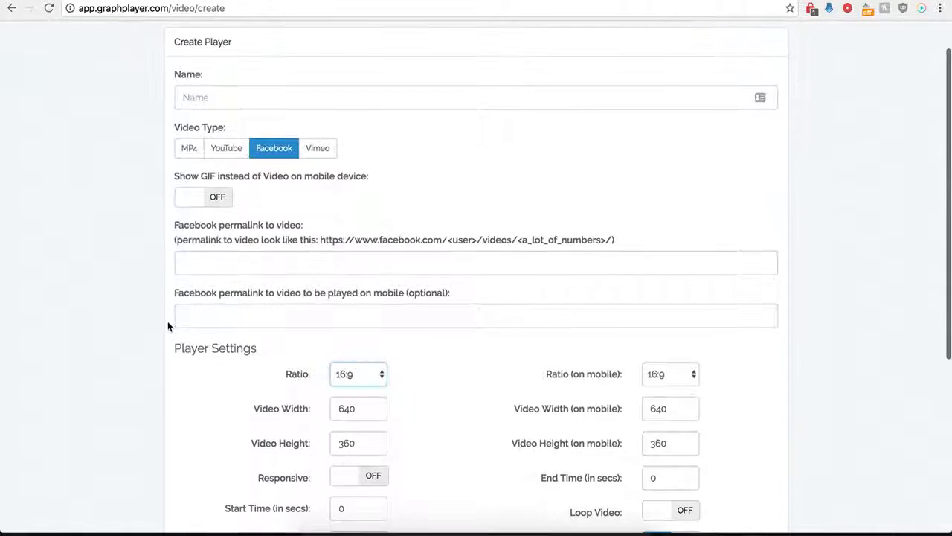
pyautogui.click(260, 99)
pyautogui.write('Demo Name')
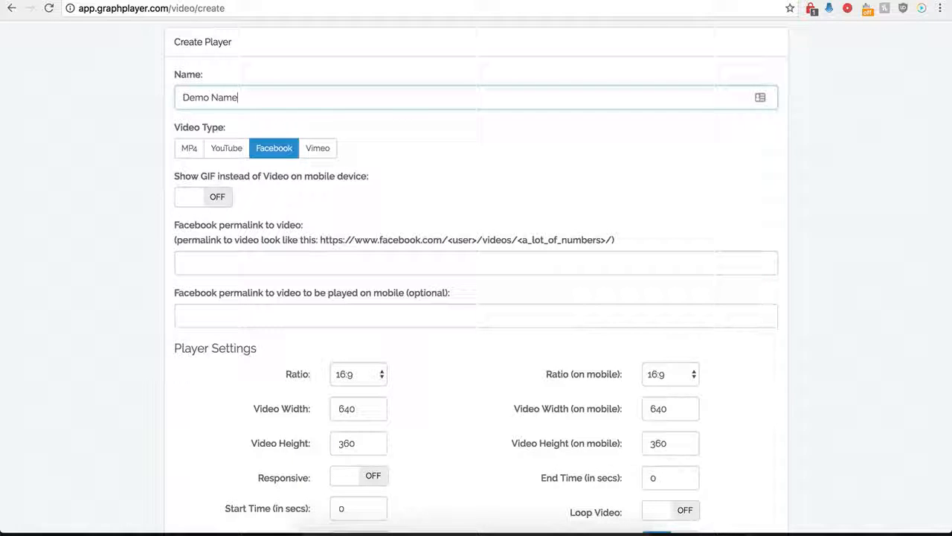
pyautogui.click(272, 158)
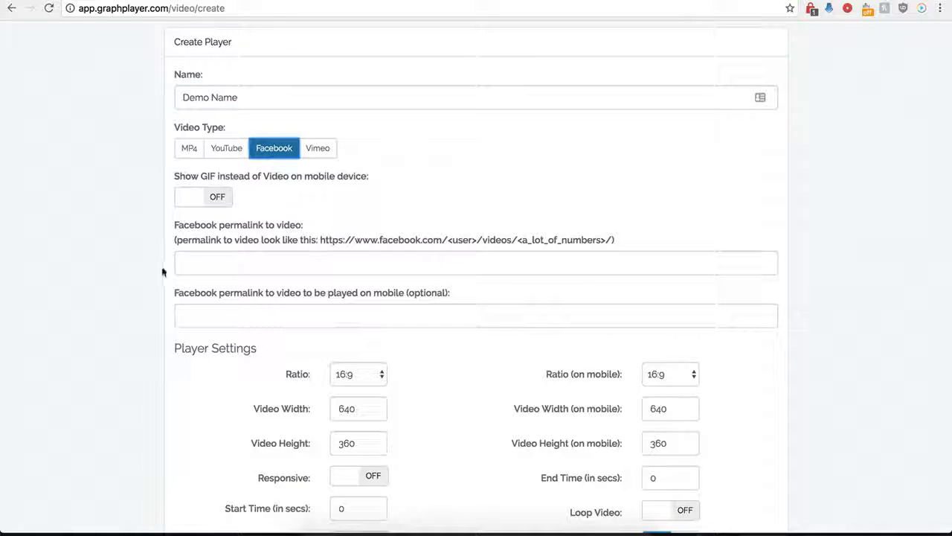
# Fill in the Facebook permalink with the URL copied from the open Creative Cakes video, leaving out its "?type=2&theater" ending
pyautogui.scroll(-1, 186, 246)
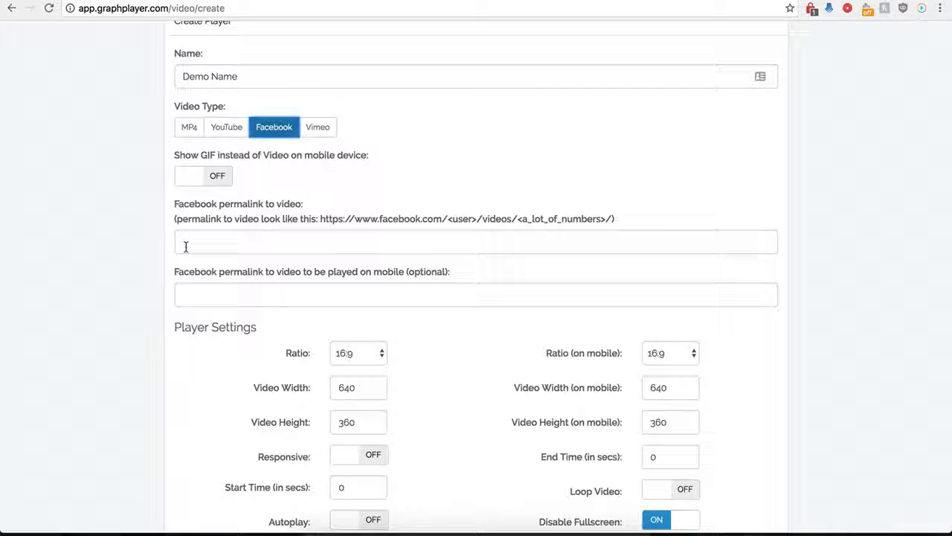
pyautogui.click(206, 240)
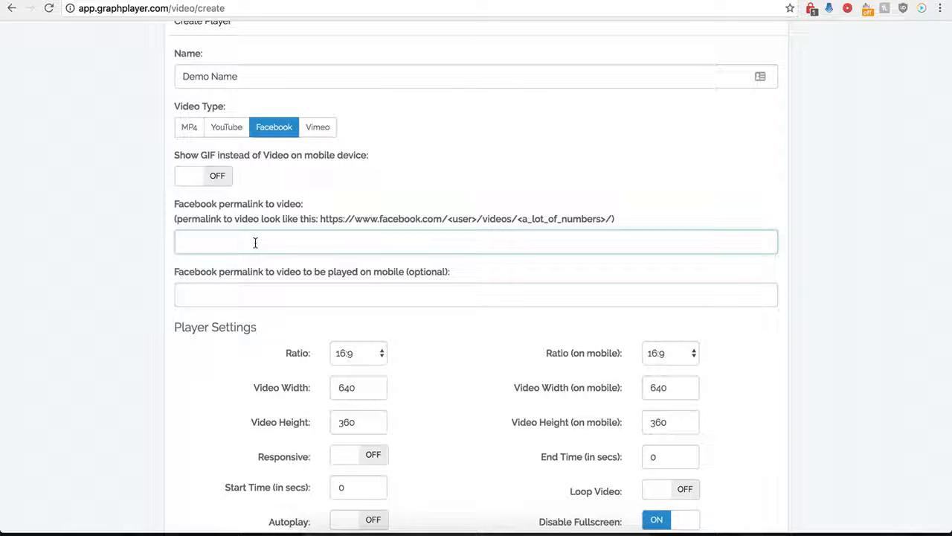
pyautogui.click(343, 1)
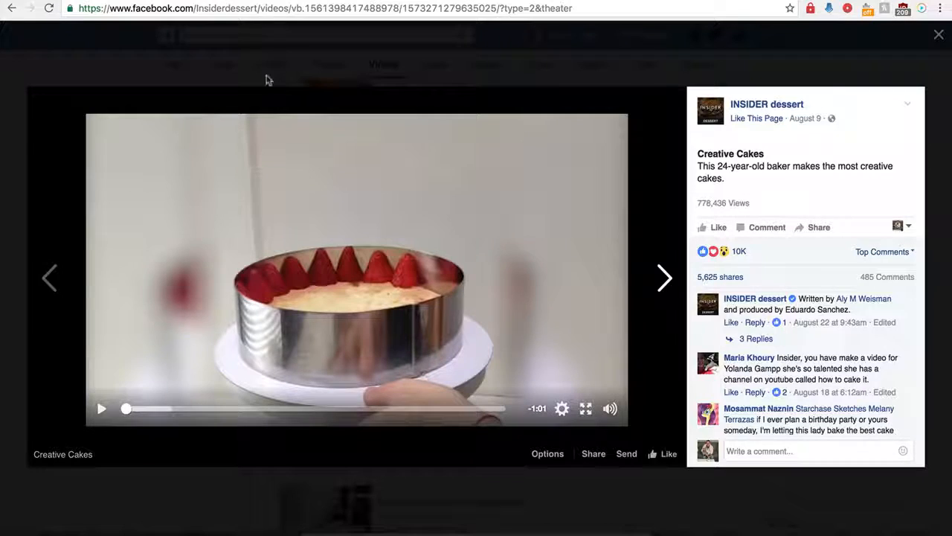
pyautogui.click(275, 9)
pyautogui.hotkey('ctrl', 'c')
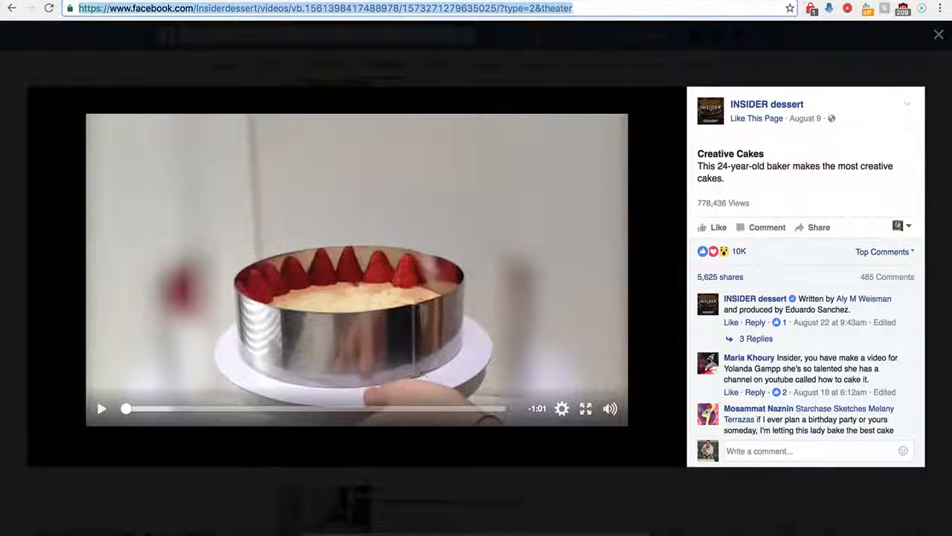
pyautogui.click(246, 1)
pyautogui.hotkey('ctrl', 'v')
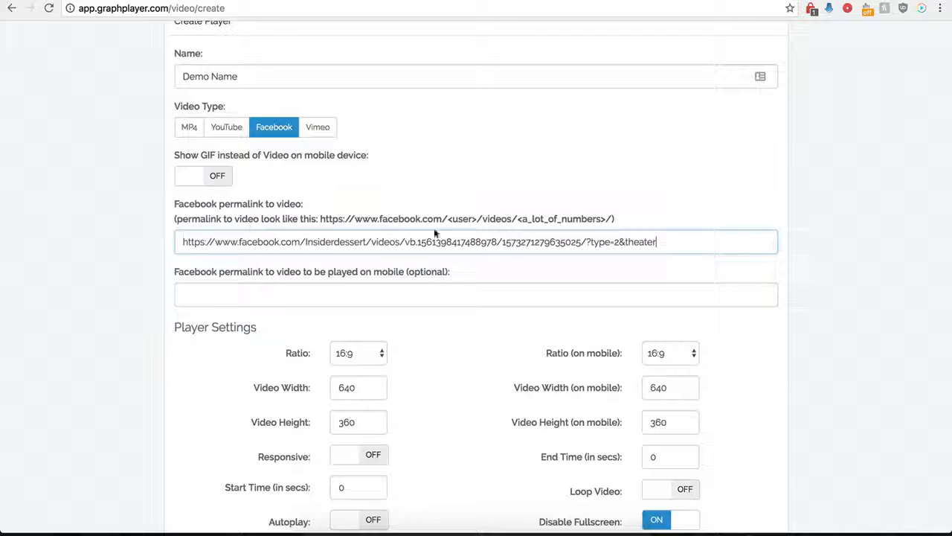
pyautogui.moveTo(675, 240); pyautogui.dragTo(595, 242)
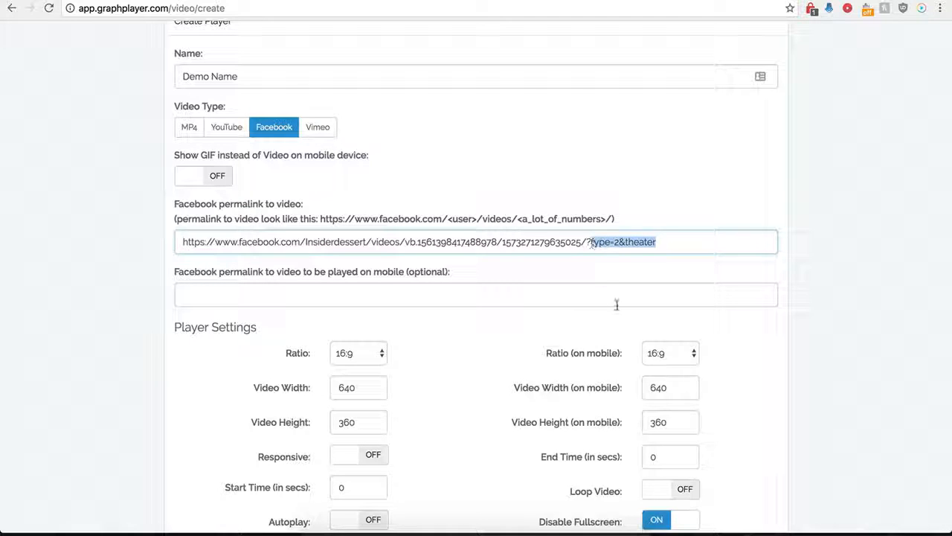
pyautogui.press('BackSpace')
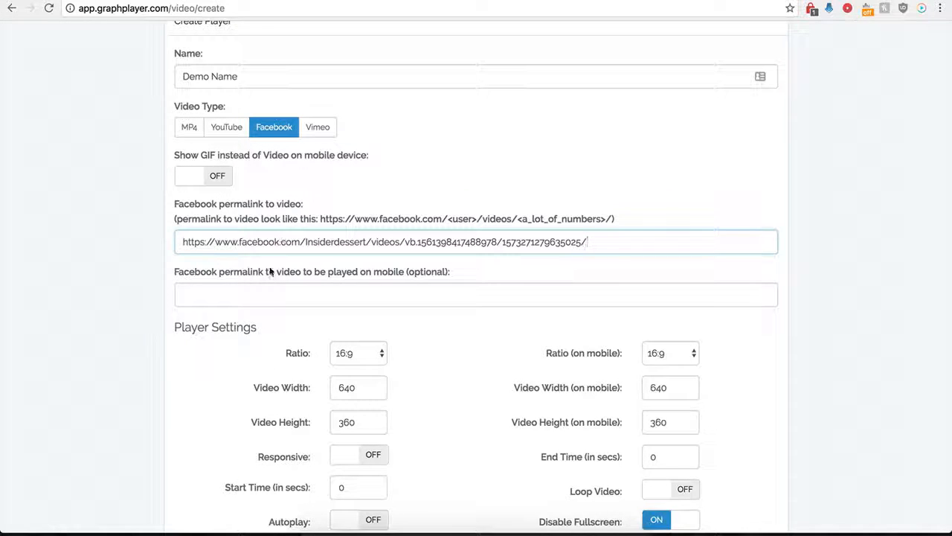
pyautogui.click(247, 295)
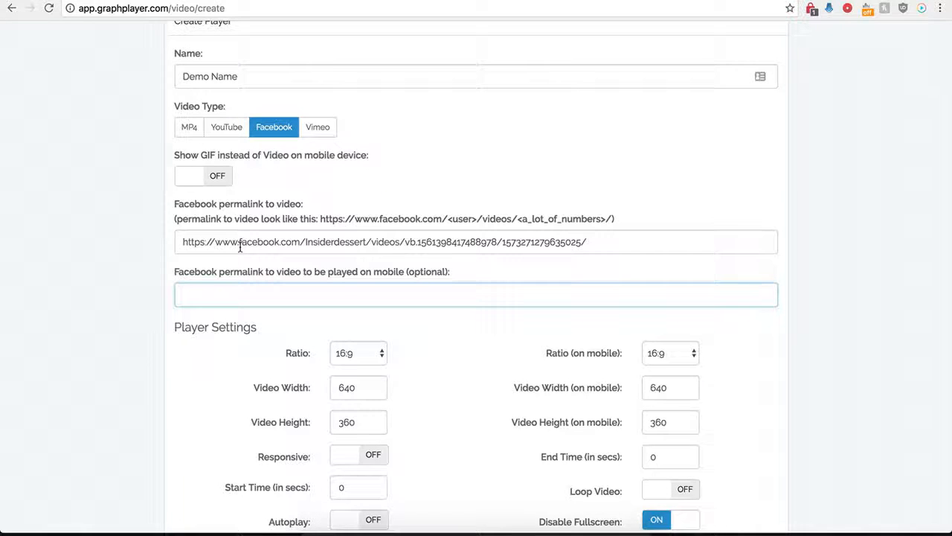
pyautogui.moveTo(269, 240); pyautogui.dragTo(415, 240)
pyautogui.press('Tab')
pyautogui.moveTo(205, 242); pyautogui.dragTo(422, 240)
pyautogui.click(320, 295)
pyautogui.scroll(-1, 198, 365)
pyautogui.scroll(-4, 197, 365)
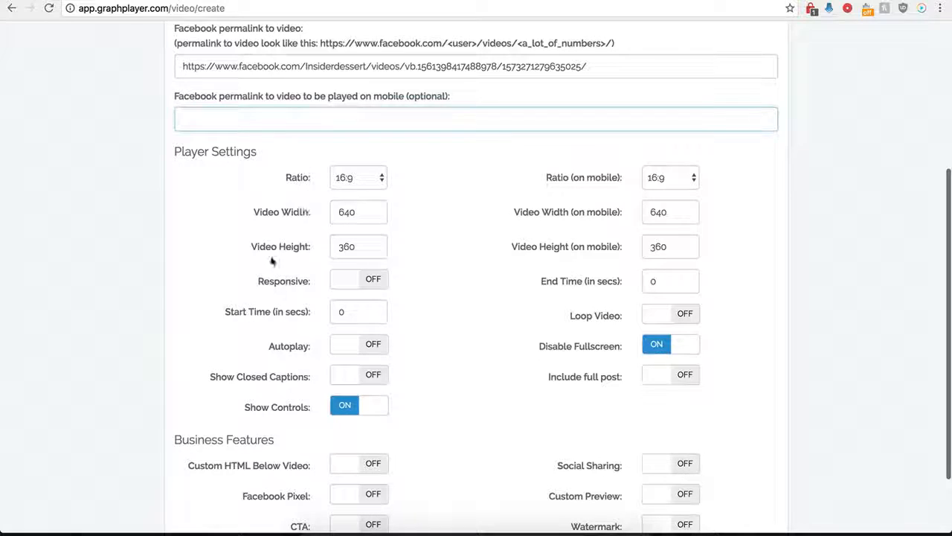
pyautogui.click(373, 179)
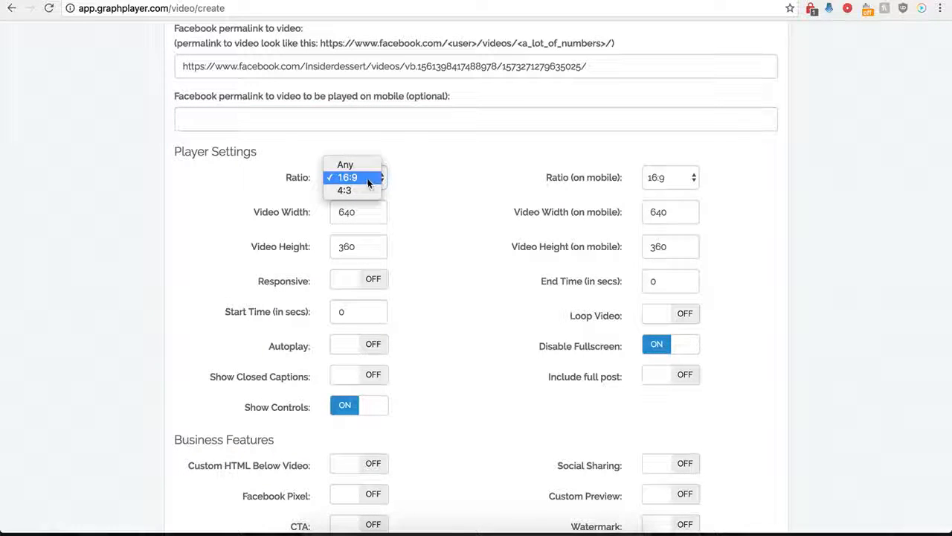
pyautogui.click(396, 185)
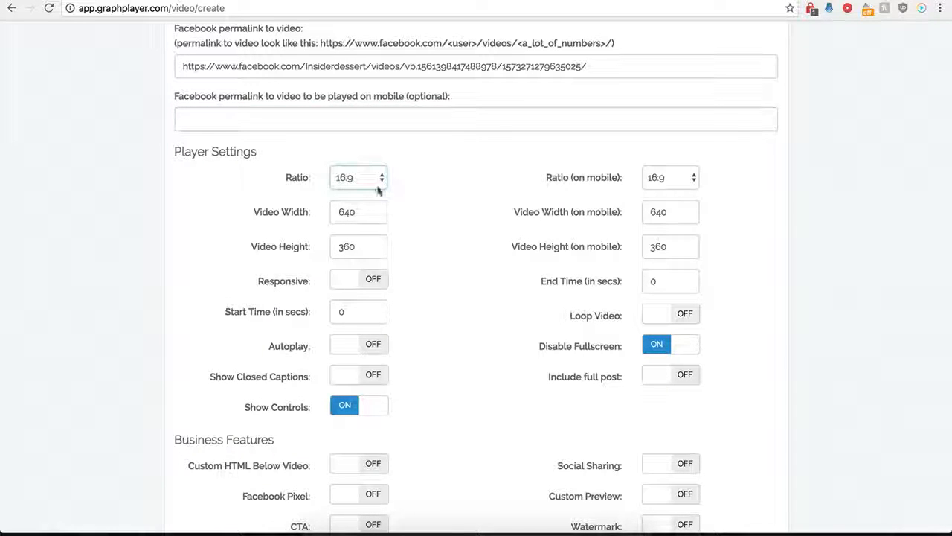
pyautogui.click(675, 182)
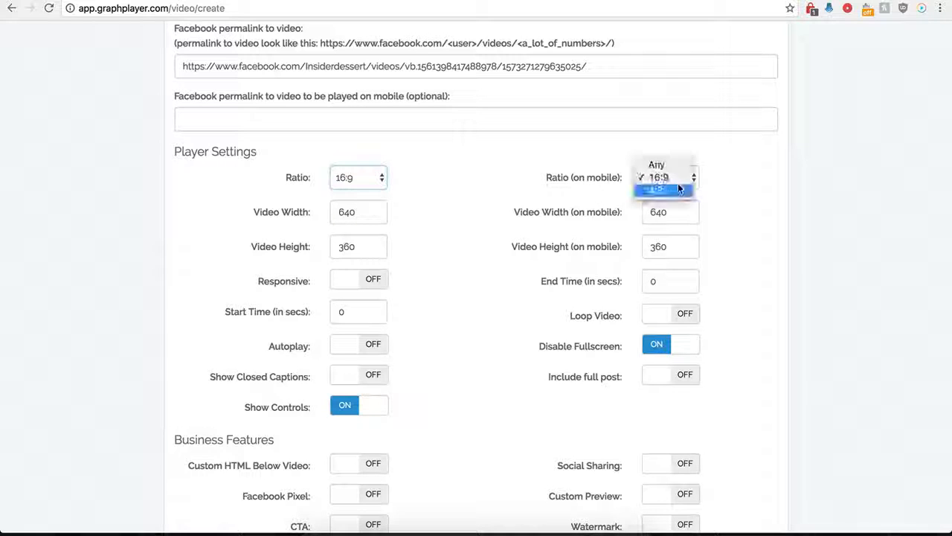
pyautogui.click(540, 178)
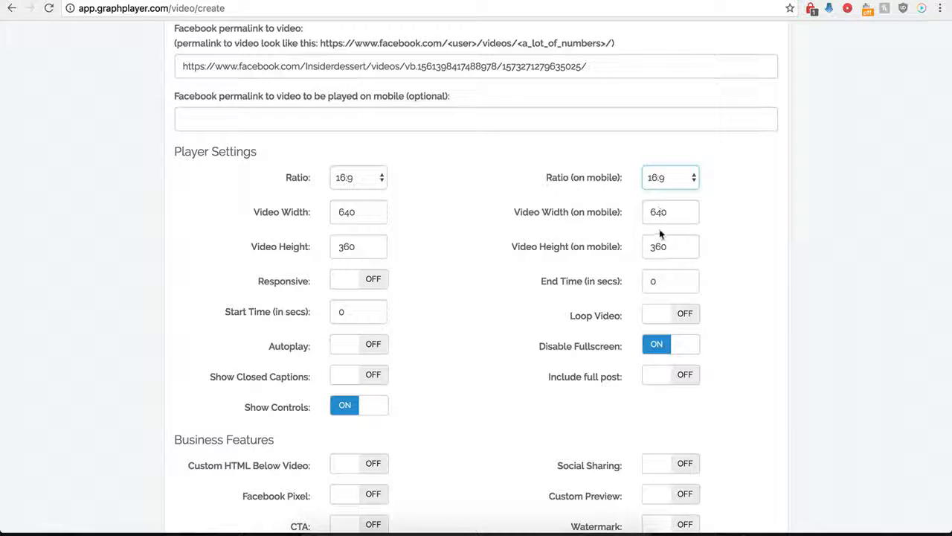
# Try the Responsive player setting and switch it back off
pyautogui.click(382, 280)
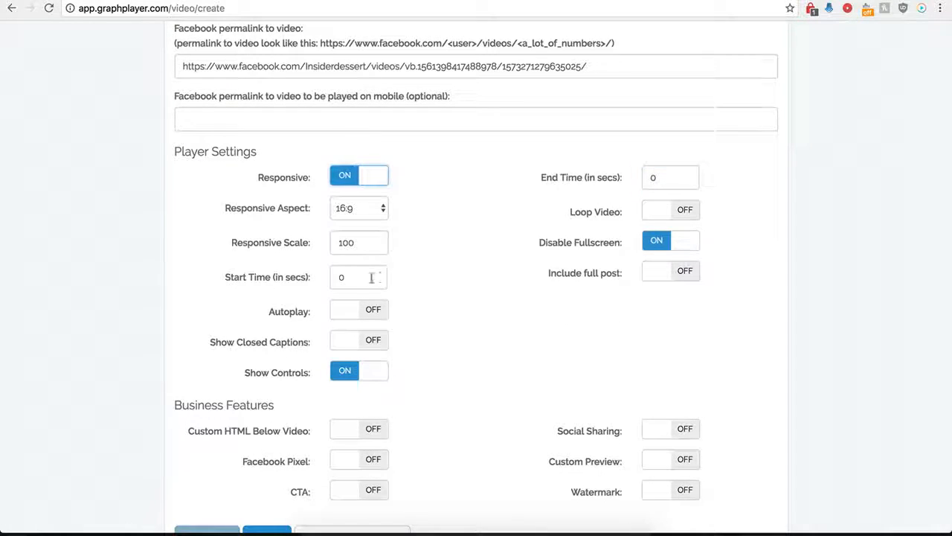
pyautogui.click(342, 180)
pyautogui.click(376, 277)
pyautogui.click(345, 180)
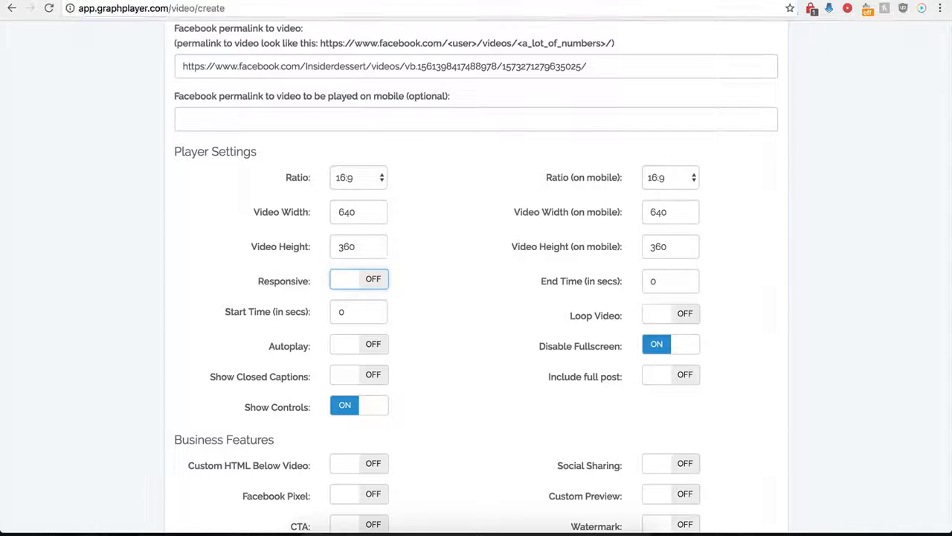
# Set the video's start time to 1 second and its end time to 30 seconds
pyautogui.click(356, 316)
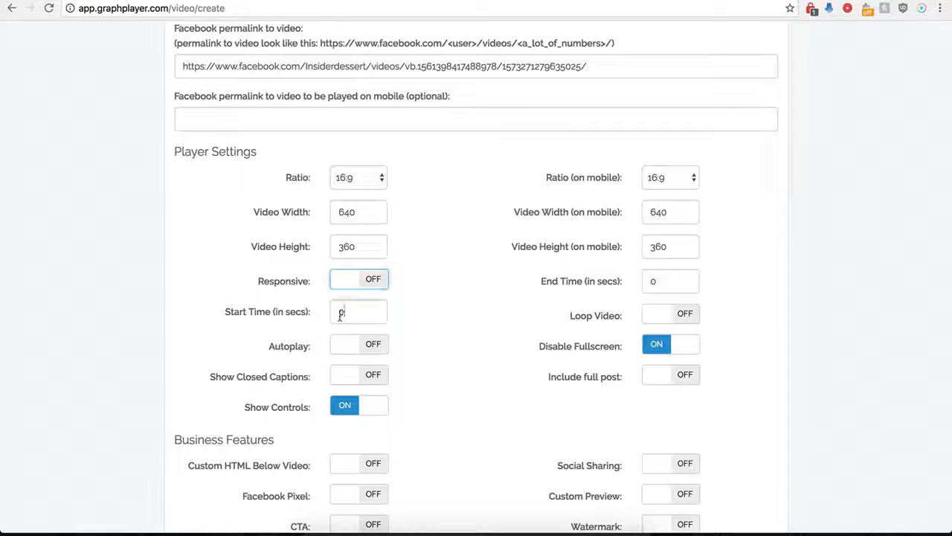
pyautogui.doubleClick(354, 318)
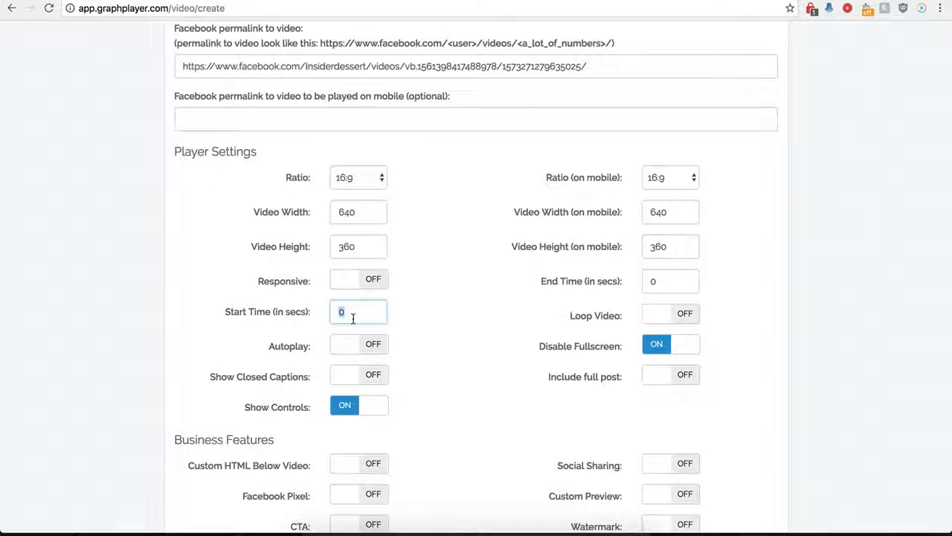
pyautogui.write('1')
pyautogui.doubleClick(647, 281)
pyautogui.write('30')
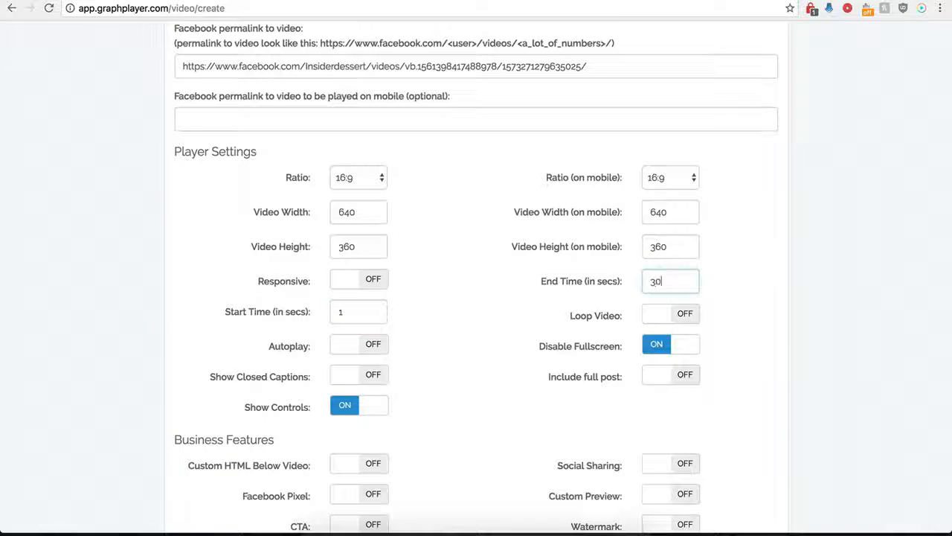
pyautogui.click(470, 301)
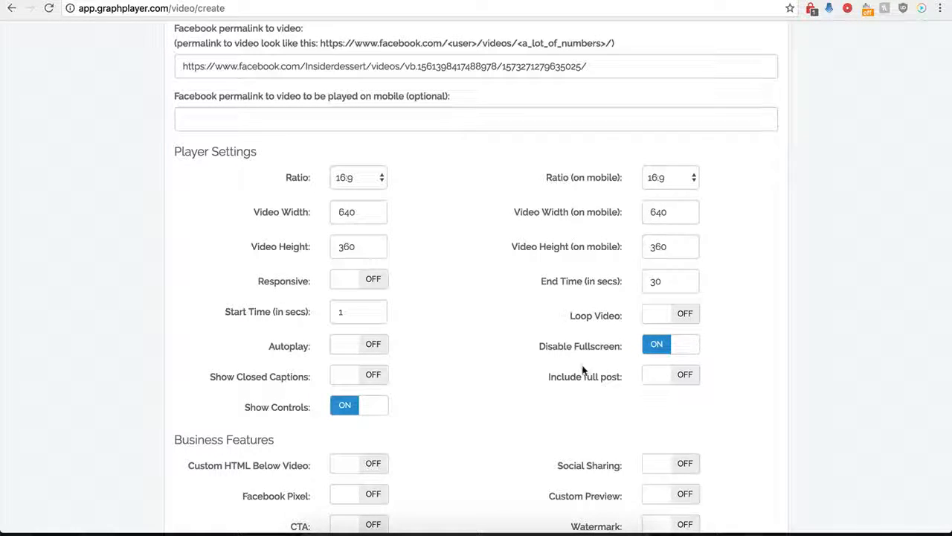
# Try including the full Facebook post with the video and switch that option back off
pyautogui.scroll(1, 491, 323)
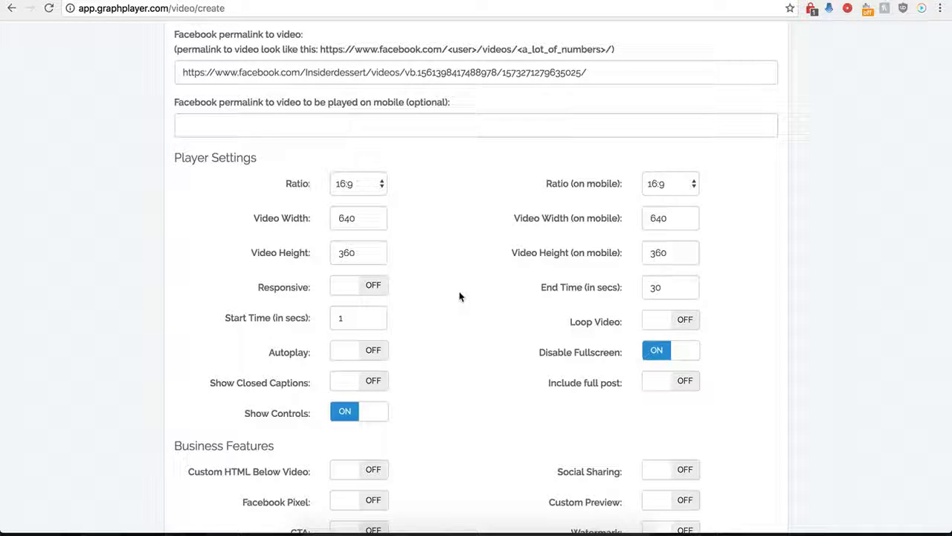
pyautogui.click(679, 390)
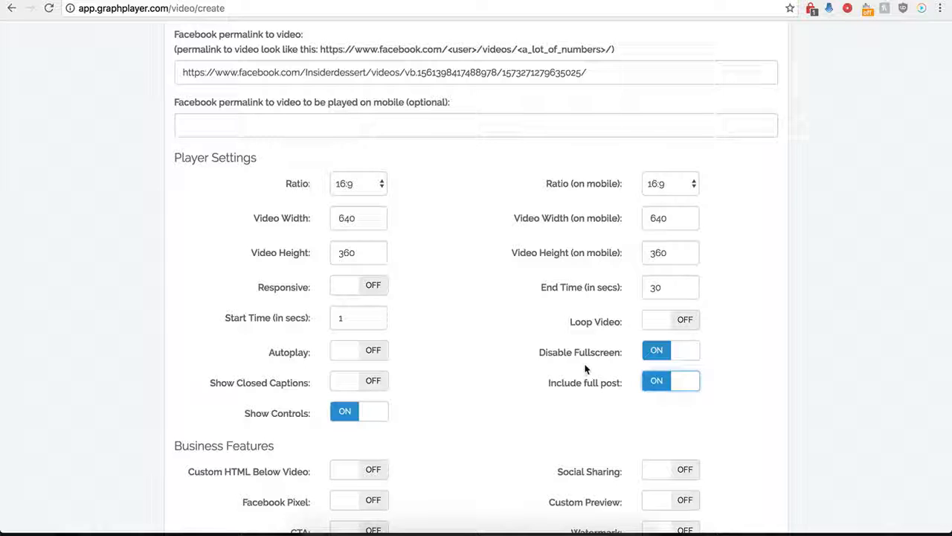
pyautogui.click(650, 389)
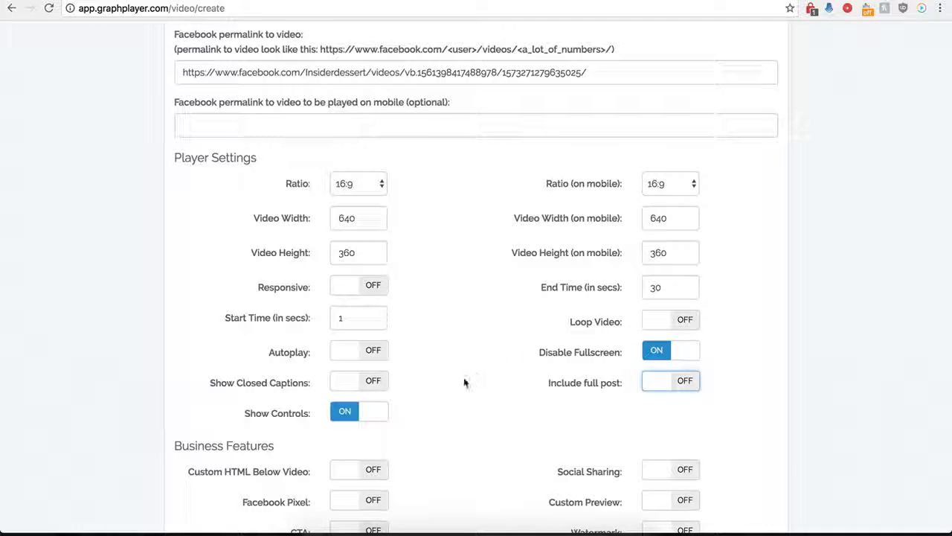
# Save the player and select its whole secure embed code for copying
pyautogui.scroll(-3, 463, 379)
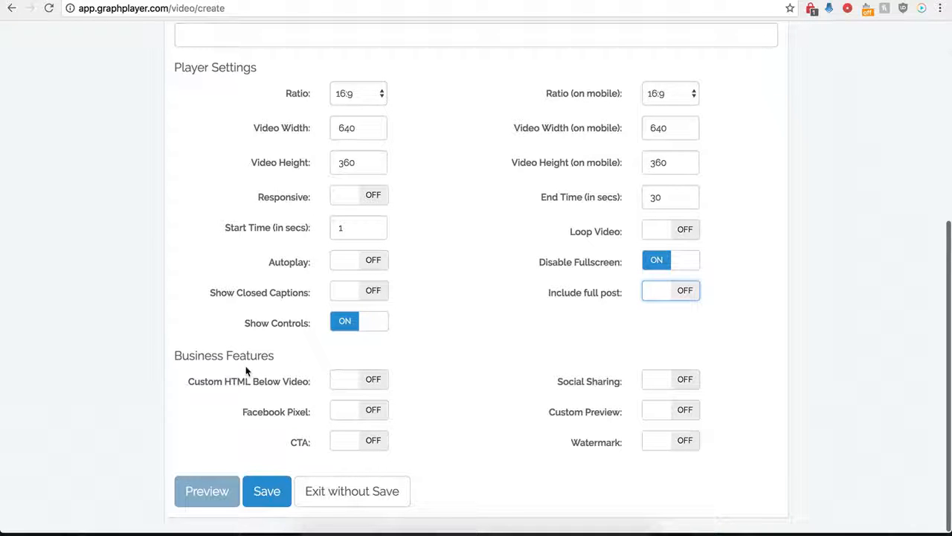
pyautogui.click(267, 493)
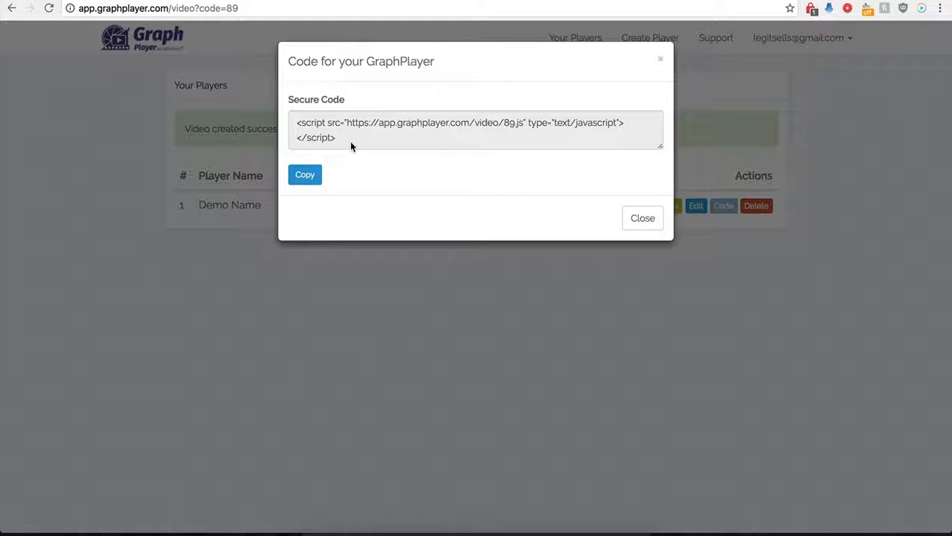
pyautogui.moveTo(350, 139); pyautogui.dragTo(293, 125)
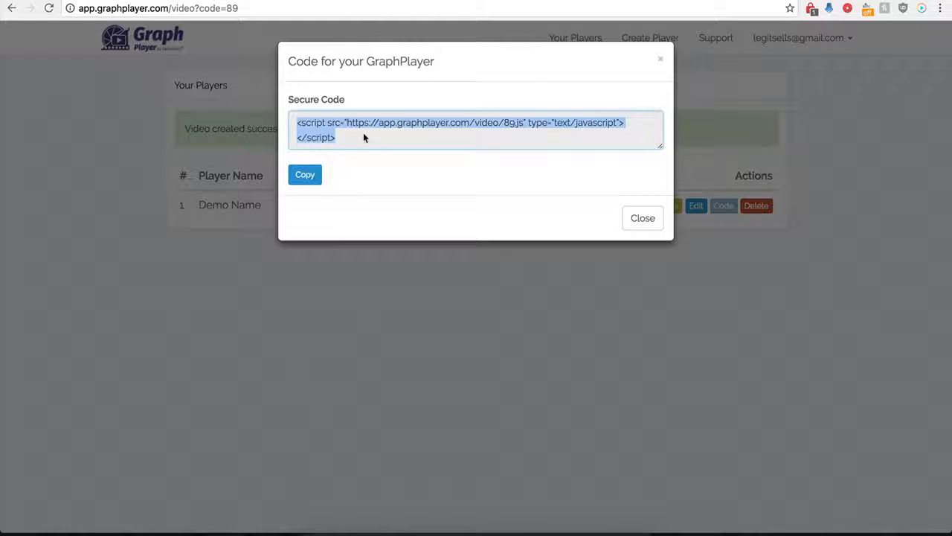
# Switch to the WordPress editor, insert the player's embed script into the "Hello world!" post's body and update the post
pyautogui.click(287, 1)
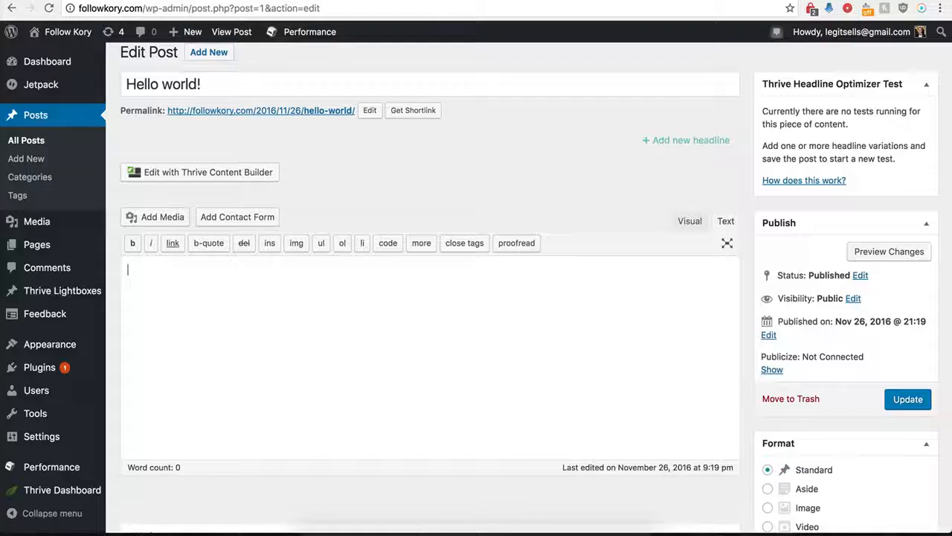
pyautogui.click(241, 321)
pyautogui.write('<script src="https://app.graphplayer.com/video/89.js" type="text/javascript"></script>')
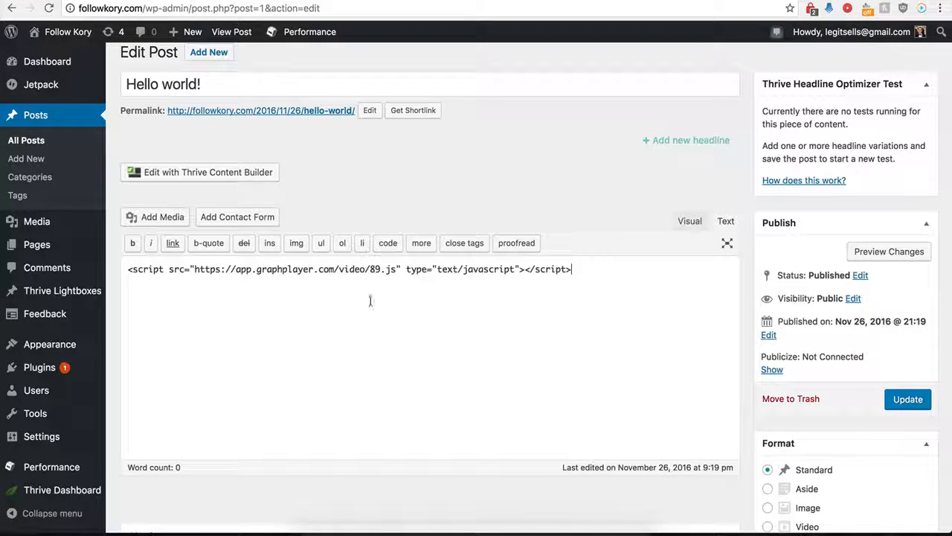
pyautogui.click(911, 402)
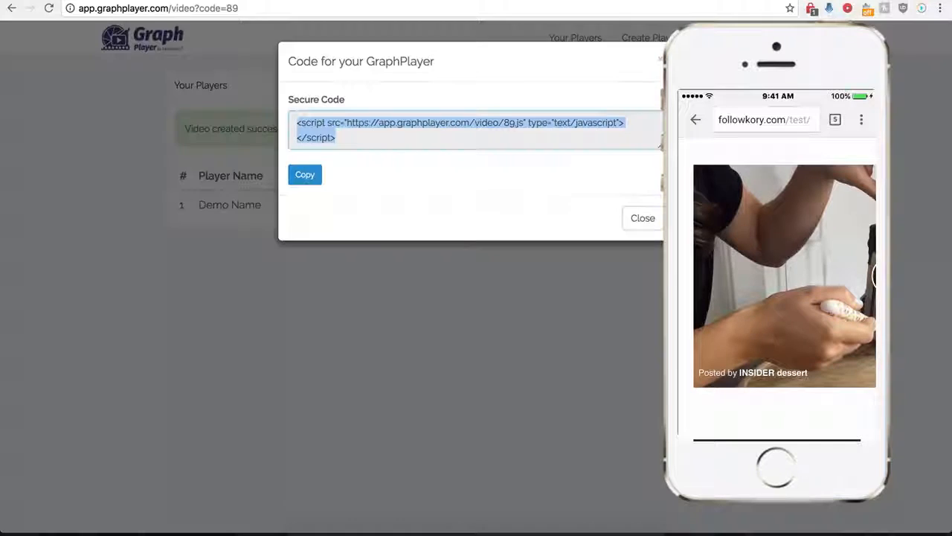
# Return to GraphPlayer, open the Demo Name player's settings for editing and enable showing a GIF instead of the video on mobile devices
pyautogui.click(631, 227)
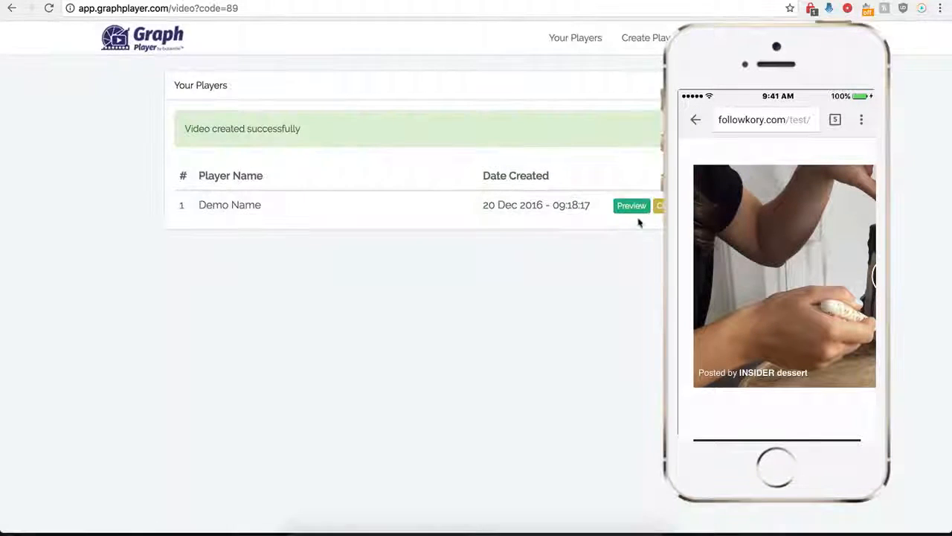
pyautogui.click(659, 205)
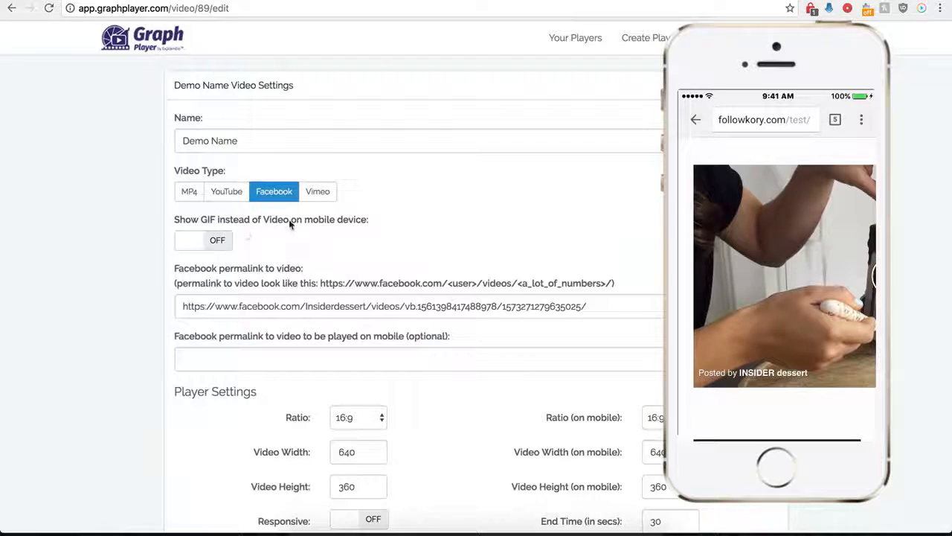
pyautogui.click(220, 241)
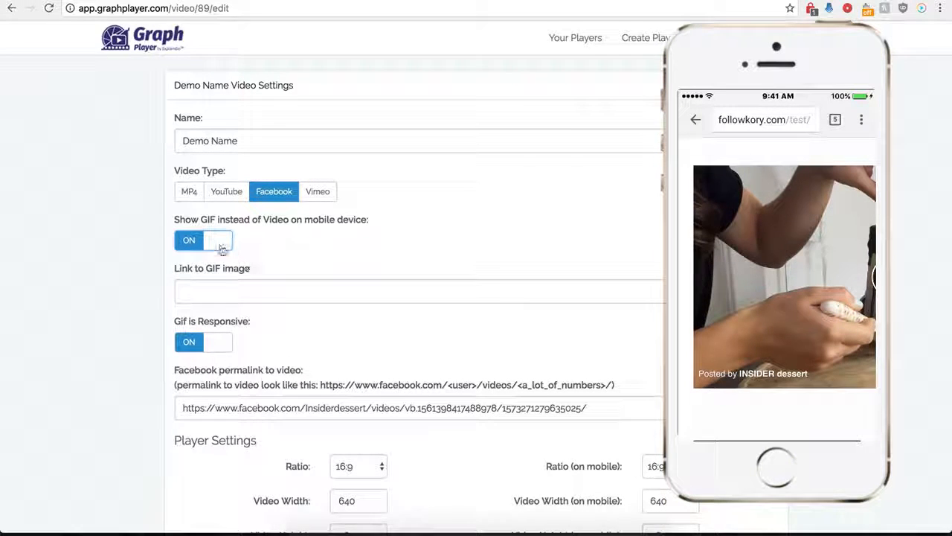
pyautogui.click(223, 290)
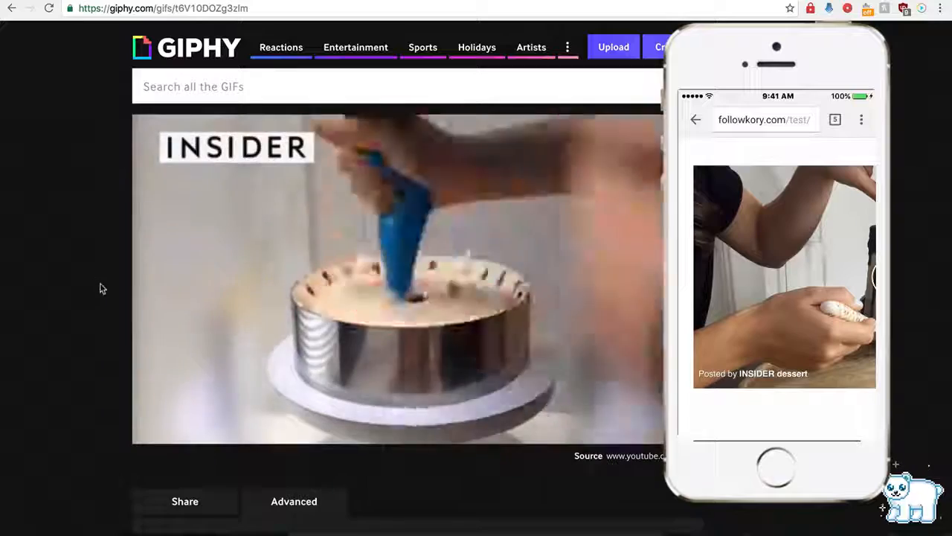
pyautogui.scroll(-2, 101, 297)
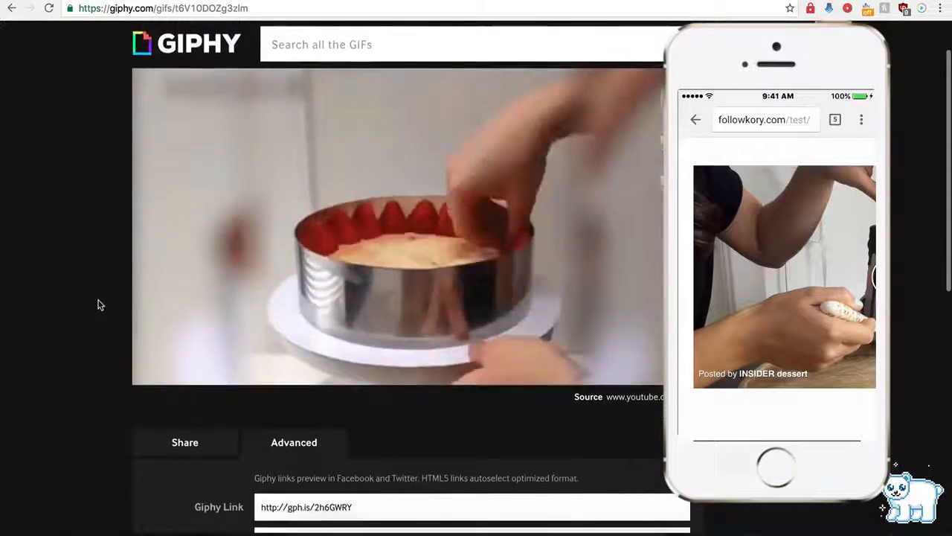
pyautogui.scroll(-3, 223, 312)
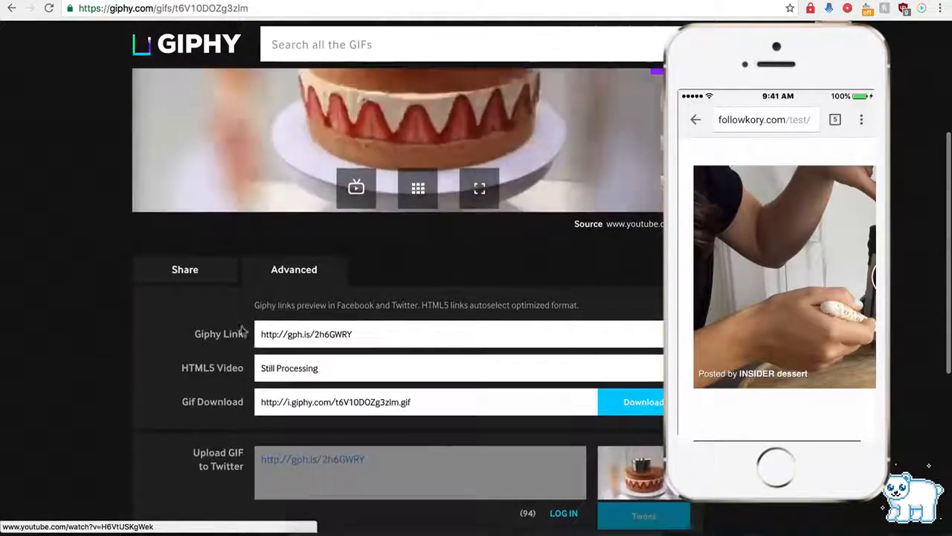
pyautogui.click(296, 337)
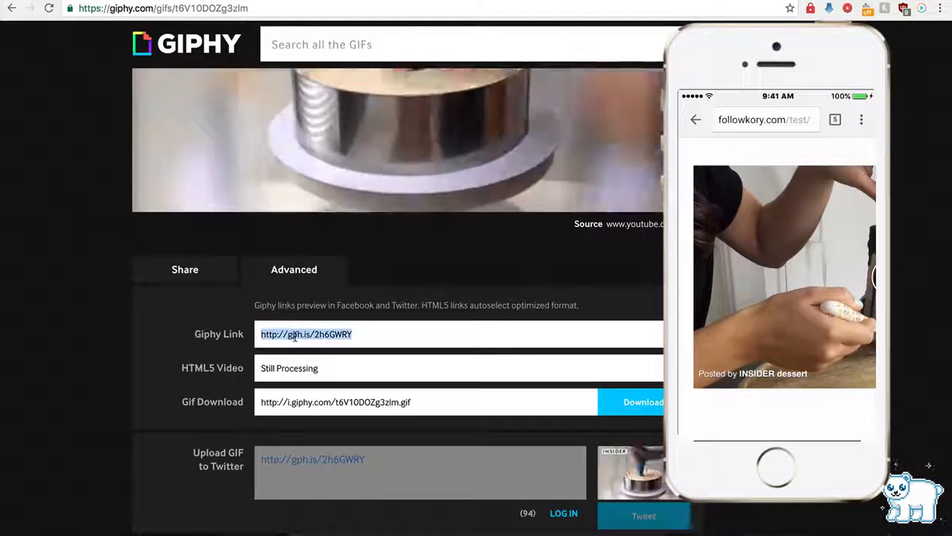
pyautogui.click(357, 0)
pyautogui.click(249, 291)
pyautogui.write('http://gph.is/2mSGWfY')
pyautogui.scroll(-5, 141, 364)
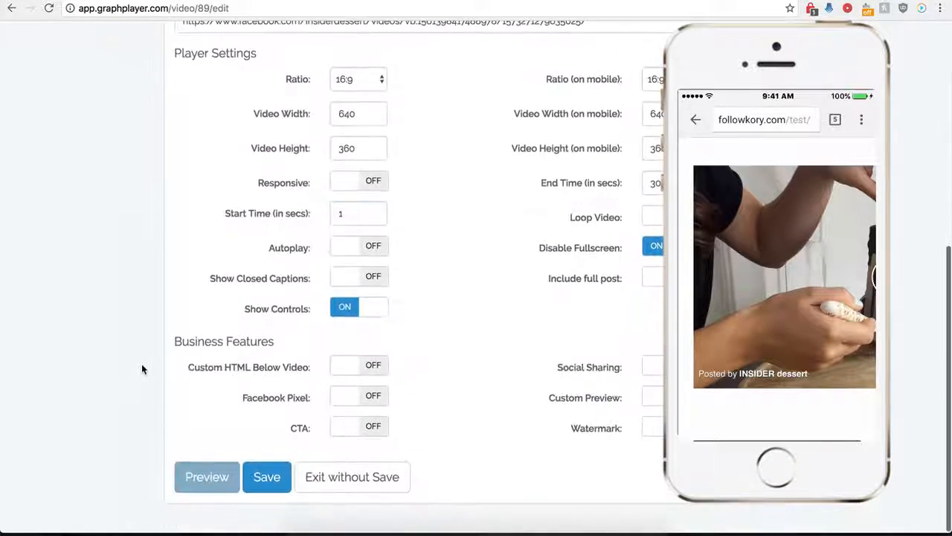
pyautogui.click(266, 491)
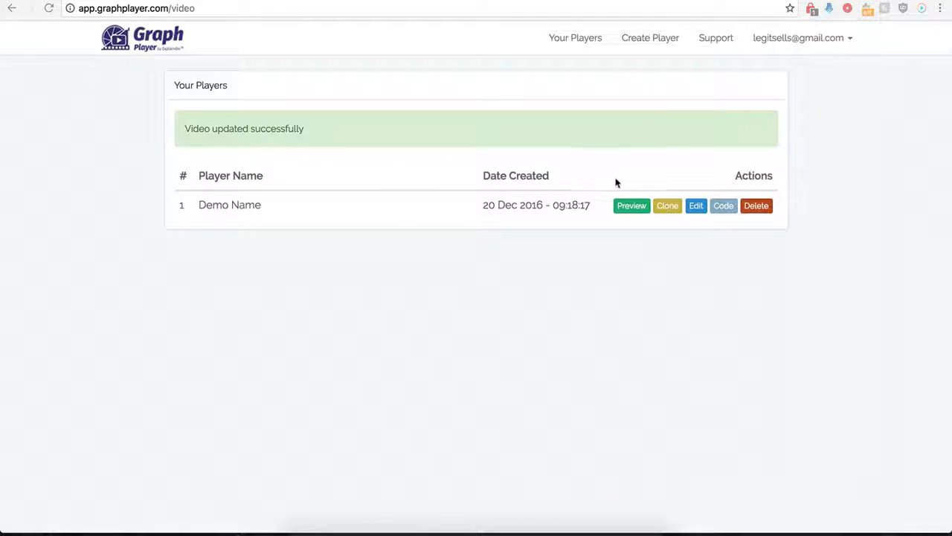
# Open the Demo Name player's settings for editing, switch on including the full post and save the player
pyautogui.click(695, 206)
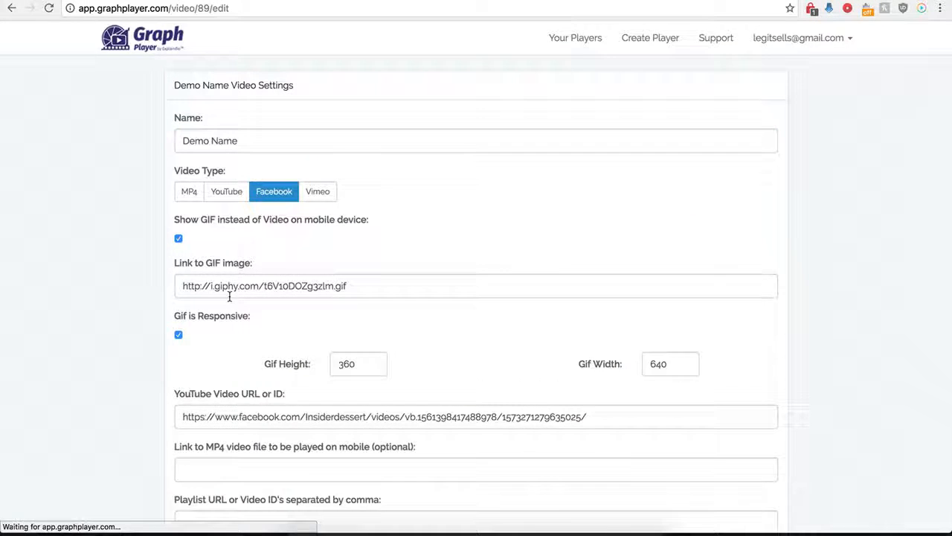
pyautogui.scroll(-3, 159, 362)
pyautogui.scroll(-3, 158, 360)
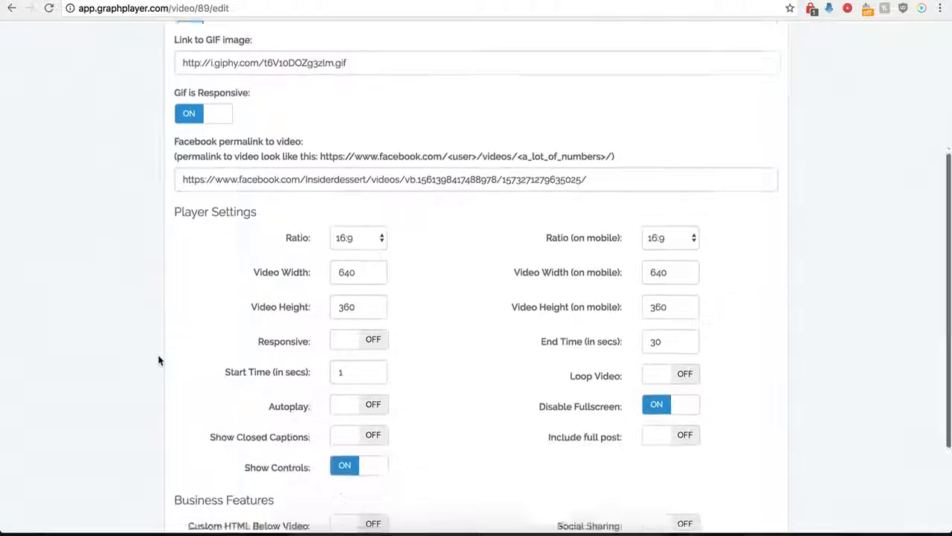
pyautogui.scroll(-1, 159, 360)
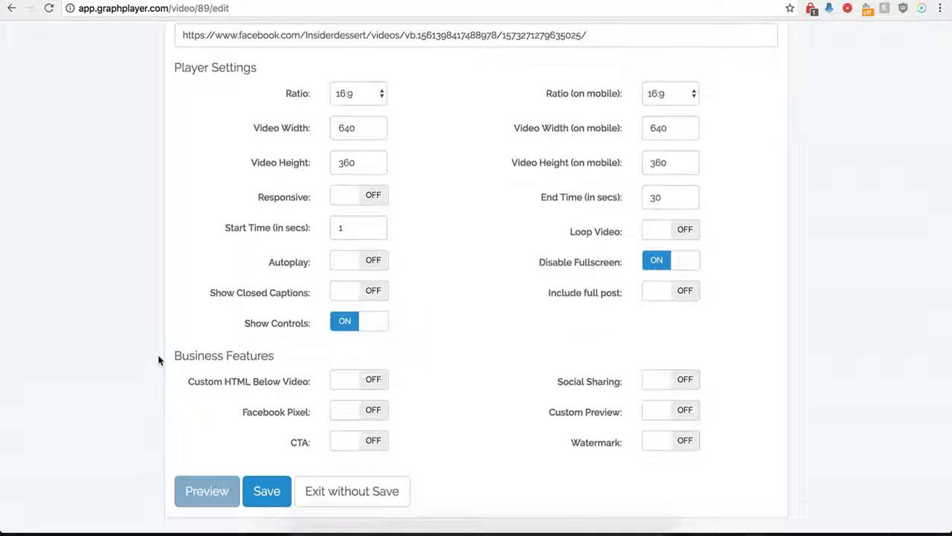
pyautogui.click(684, 296)
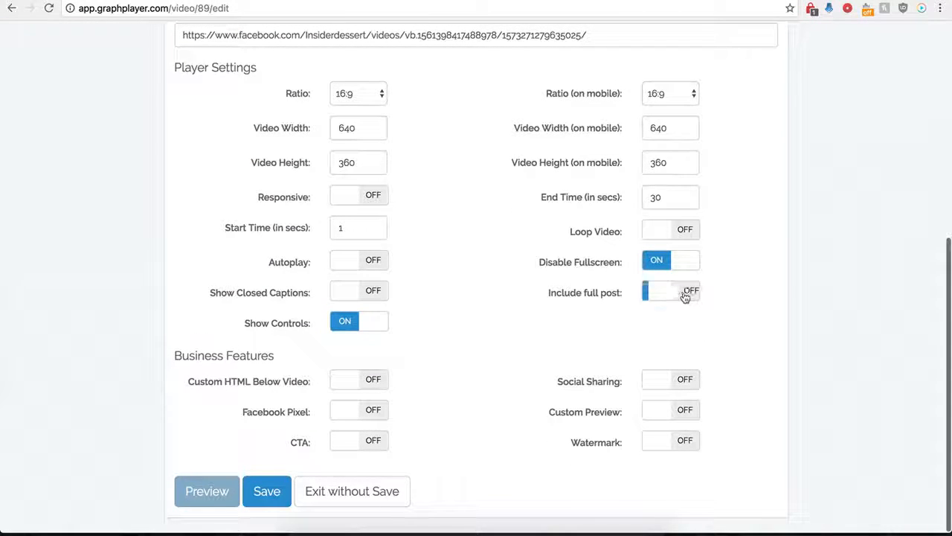
pyautogui.click(264, 491)
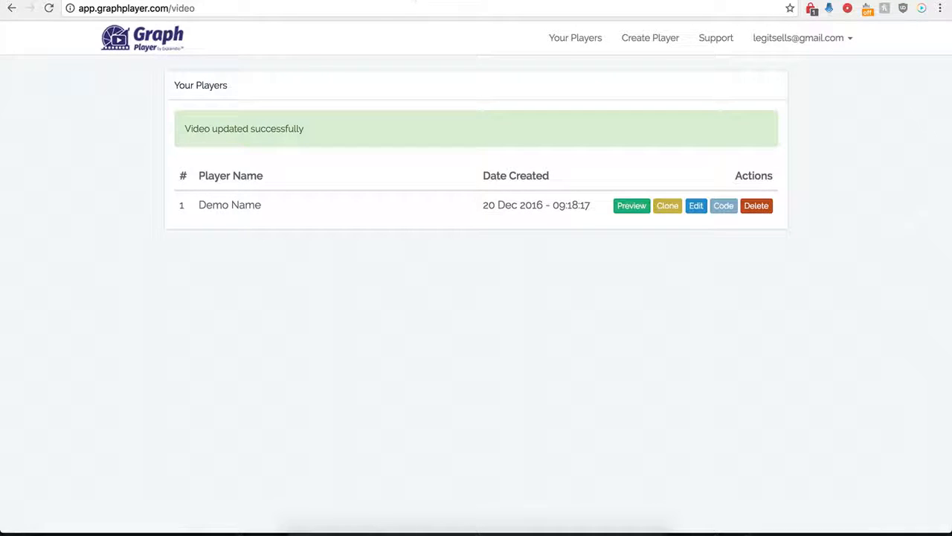
# Reload the Test page on followkory.com and examine the embedded video with its Facebook post text and reaction bar
pyautogui.click(107, 1)
pyautogui.click(50, 8)
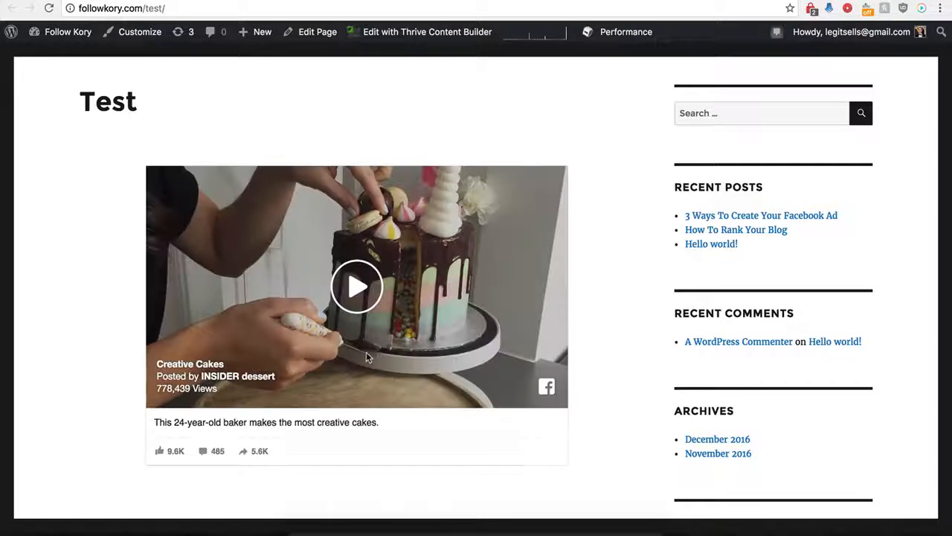
pyautogui.scroll(-1, 125, 440)
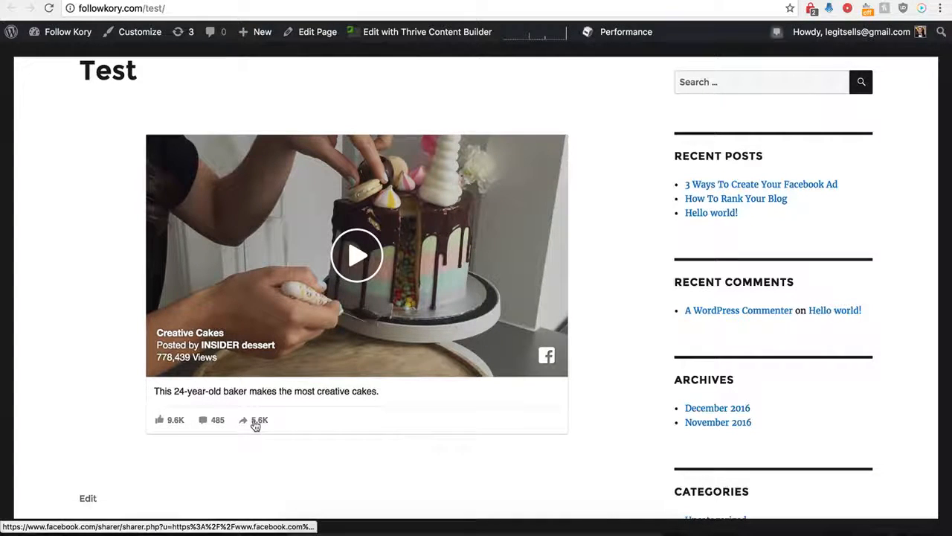
pyautogui.click(206, 422)
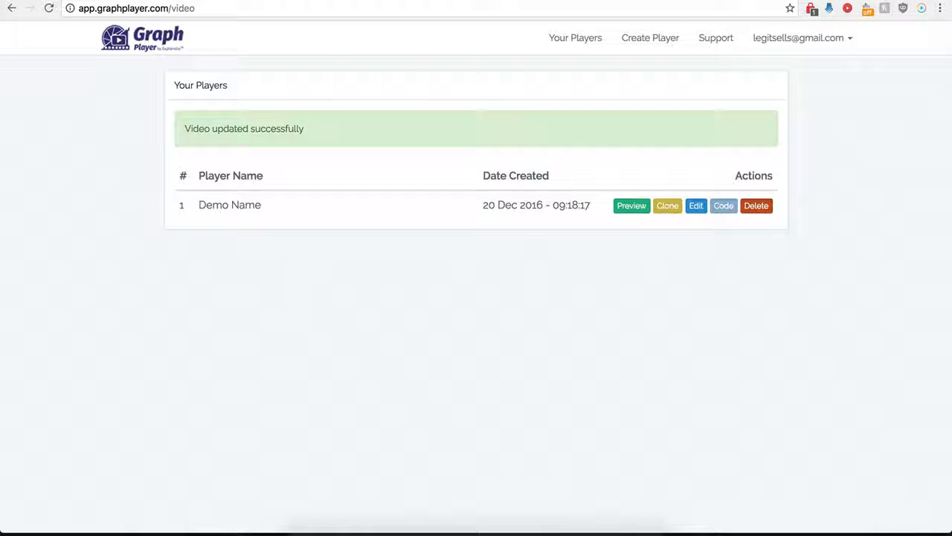
# Return to GraphPlayer, reopen the Demo Name player's settings and enable custom HTML below the video
pyautogui.click(696, 208)
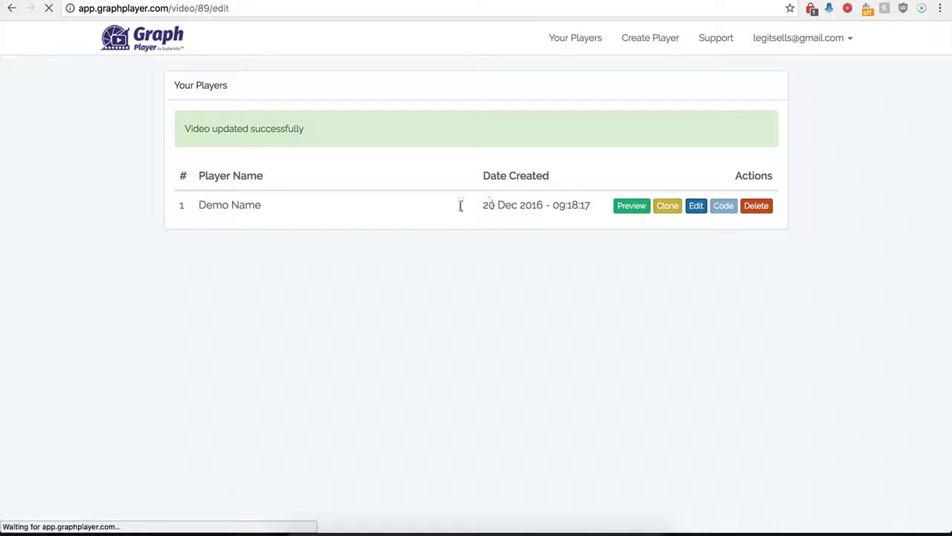
pyautogui.scroll(-5, 206, 364)
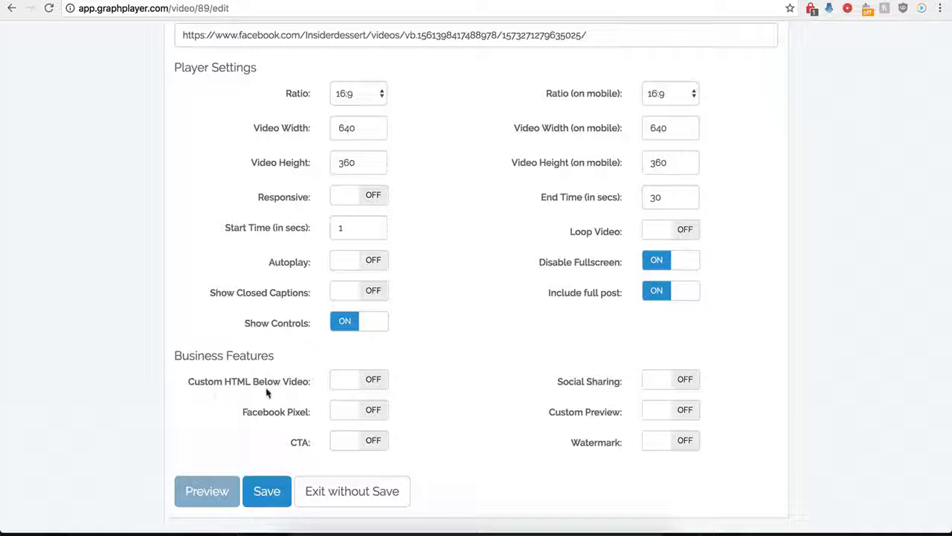
pyautogui.click(356, 380)
pyautogui.scroll(-3, 402, 409)
pyautogui.click(351, 293)
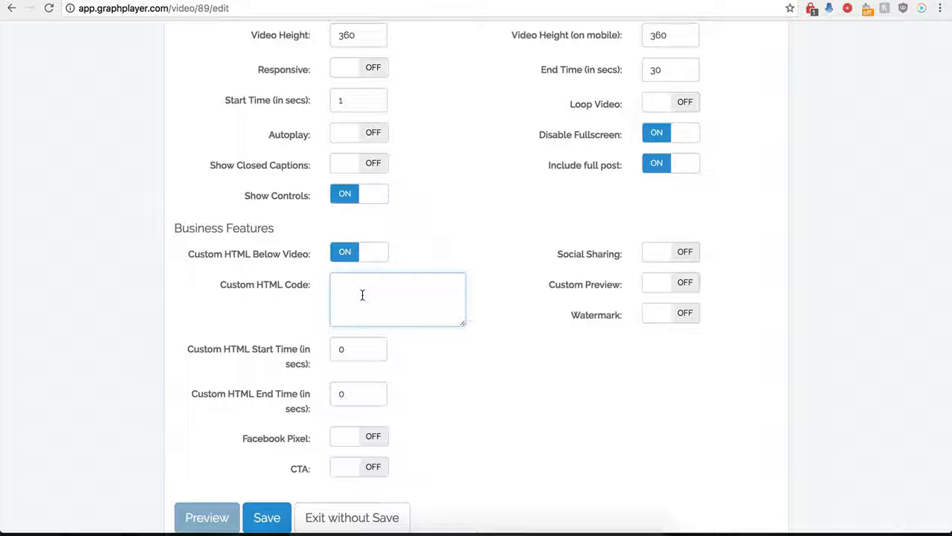
# Try a custom HTML start time of 120 seconds
pyautogui.doubleClick(353, 354)
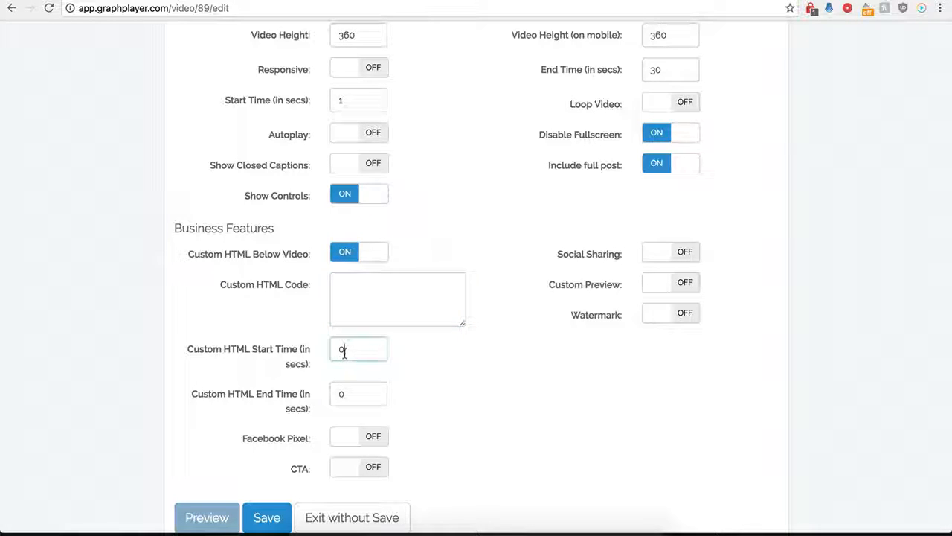
pyautogui.doubleClick(359, 394)
pyautogui.click(369, 296)
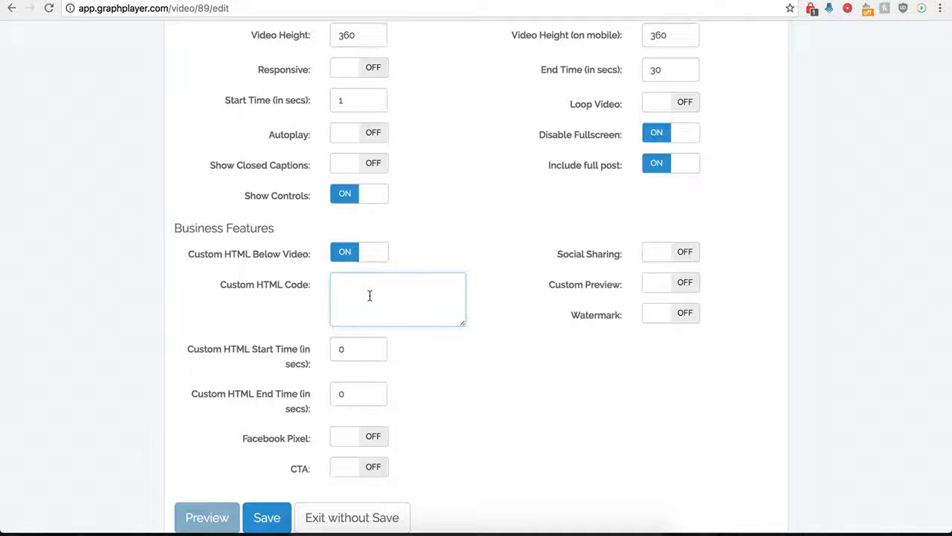
pyautogui.scroll(4, 370, 296)
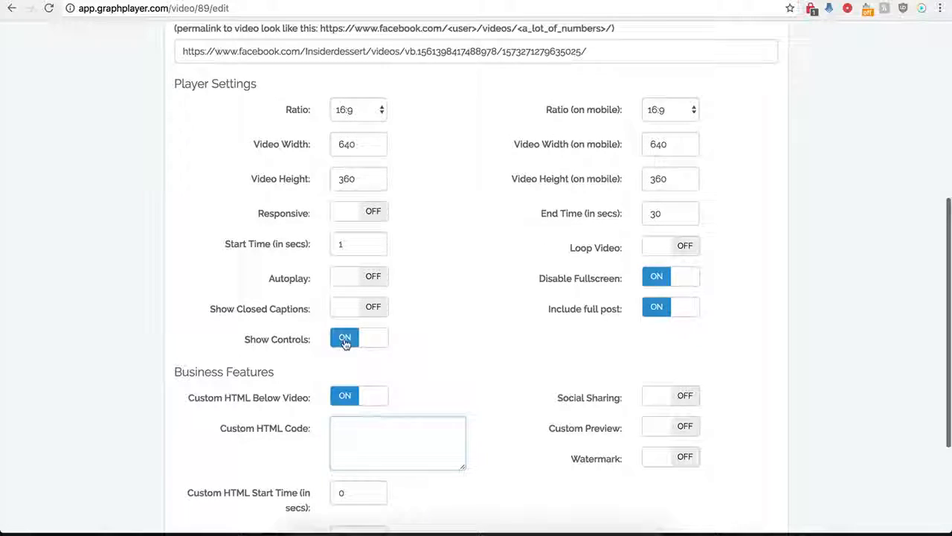
pyautogui.scroll(-4, 346, 341)
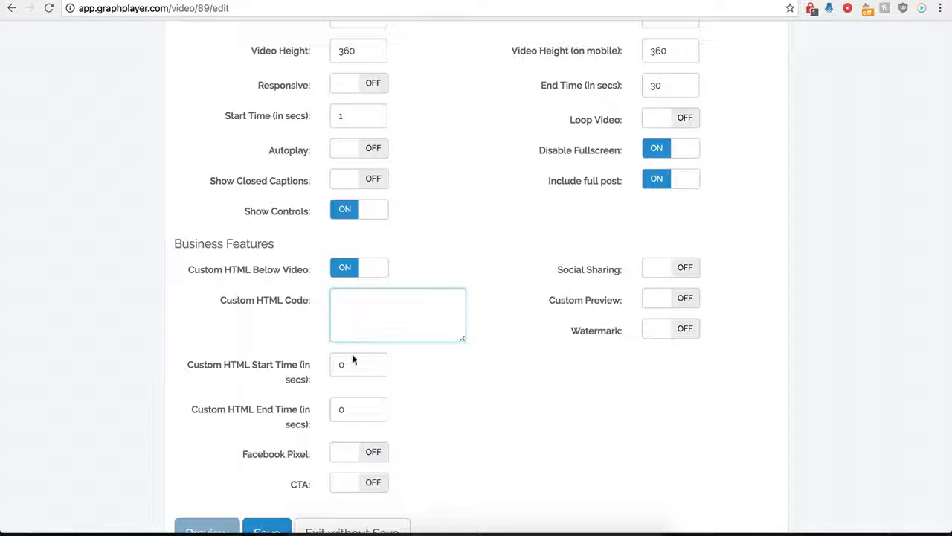
pyautogui.doubleClick(332, 364)
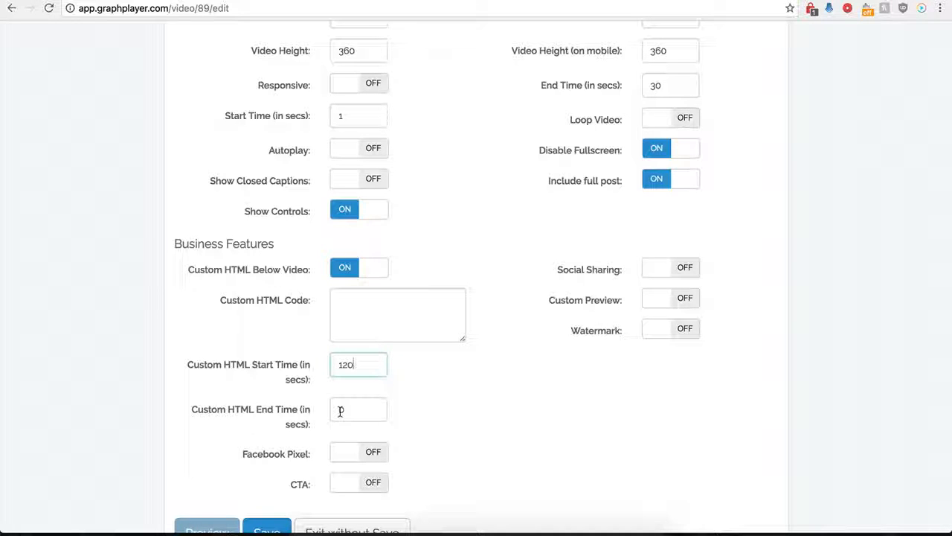
pyautogui.click(351, 304)
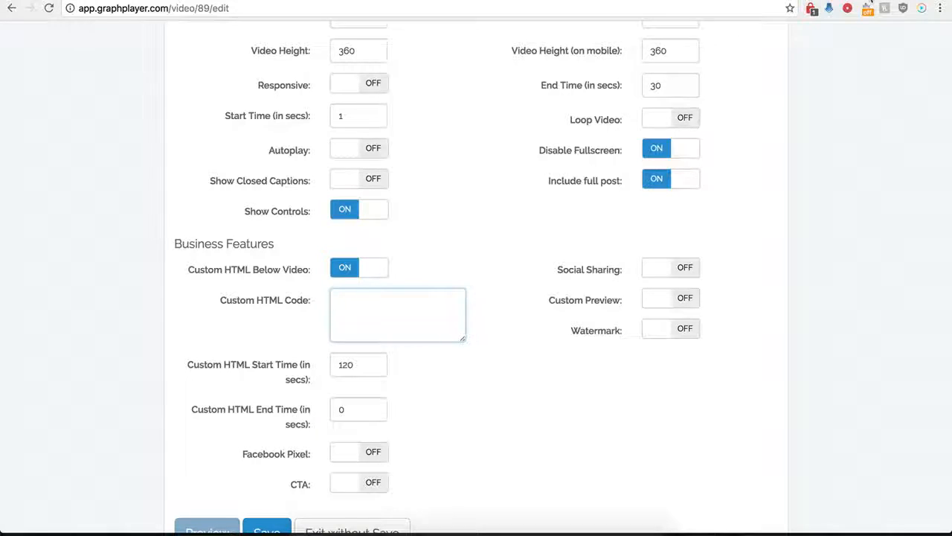
pyautogui.scroll(-1, 422, 308)
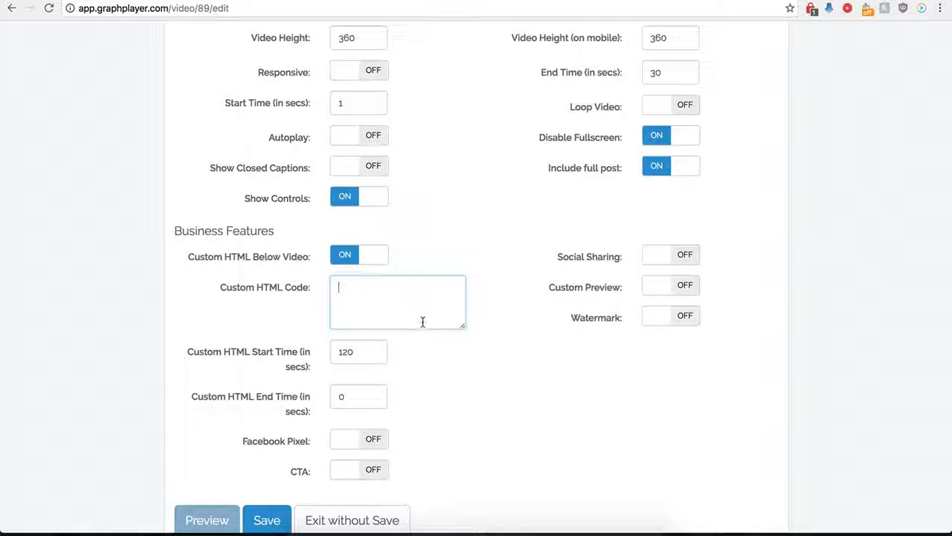
pyautogui.write('<center><img src="http://kompozer-tutorial.com/BootGifts/Buttons/Buy%20Now%20Buttons/buy-now-button-16.png"></center>')
pyautogui.moveTo(463, 325); pyautogui.dragTo(495, 372)
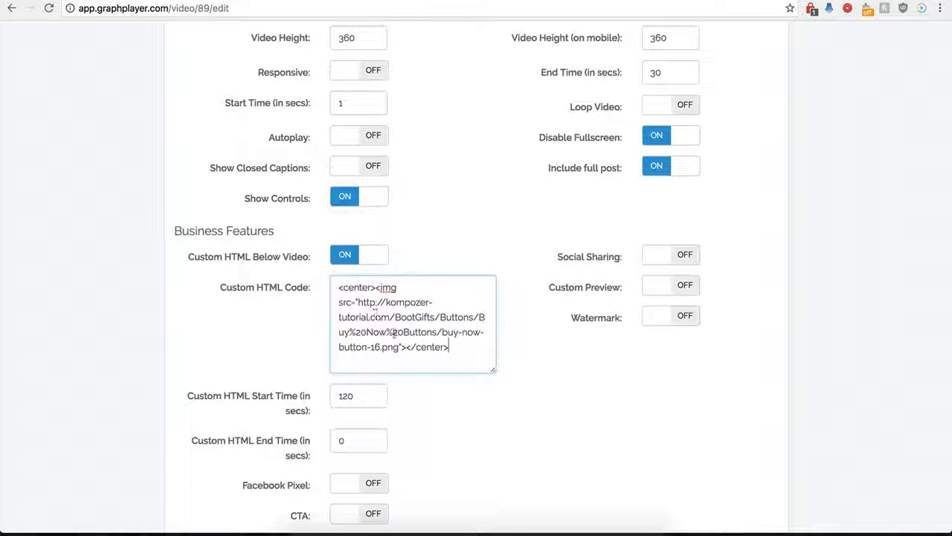
pyautogui.click(362, 380)
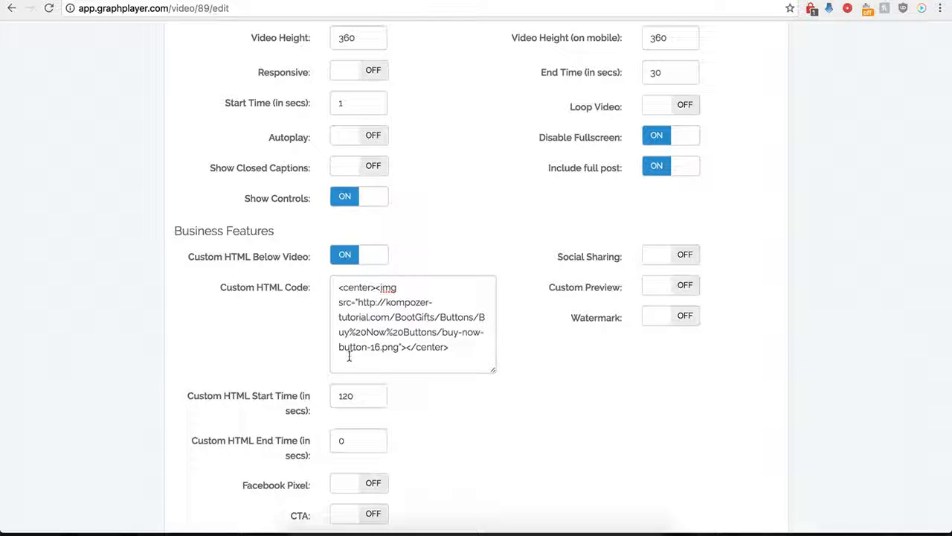
# Set the custom HTML start time to 0 seconds and save the player
pyautogui.doubleClick(348, 395)
pyautogui.write('0')
pyautogui.click(428, 431)
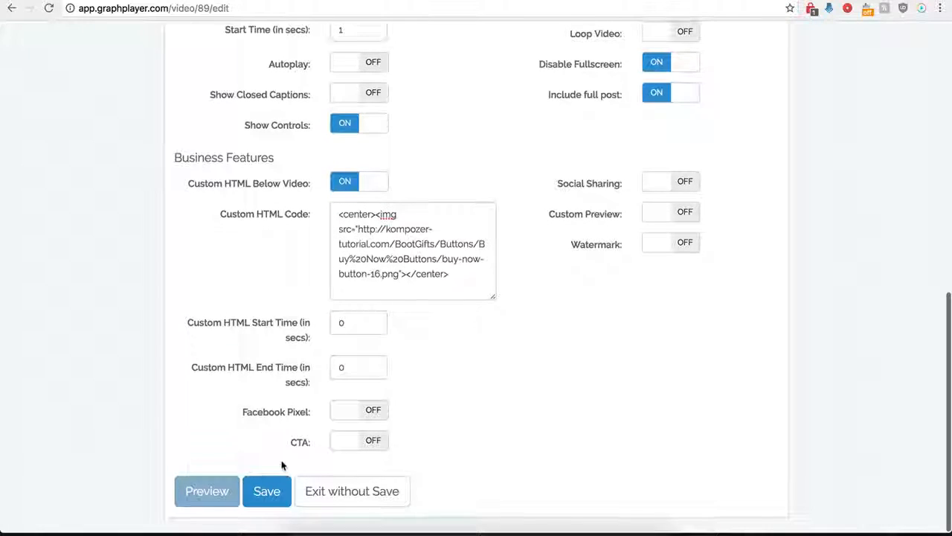
pyautogui.click(266, 490)
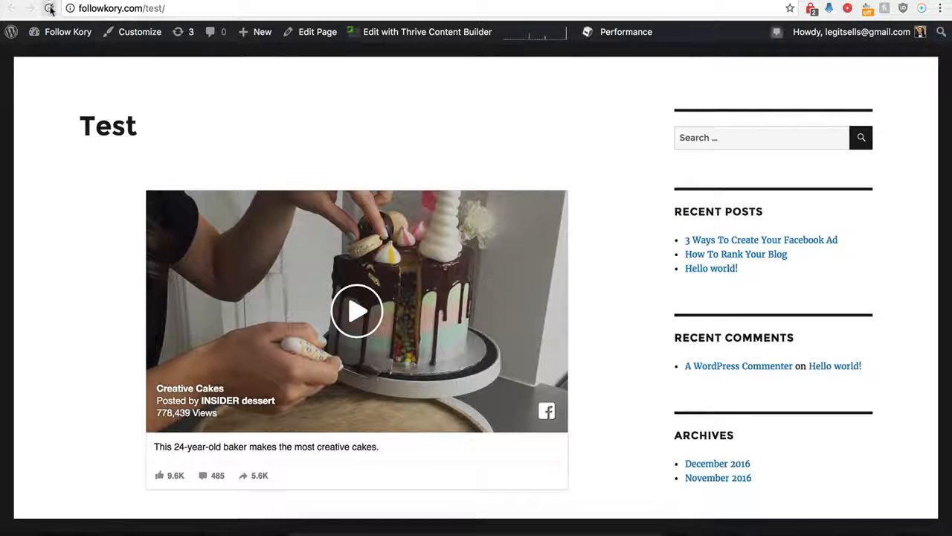
# Reload the Test page and examine the custom HTML button image below the embedded video
pyautogui.click(50, 9)
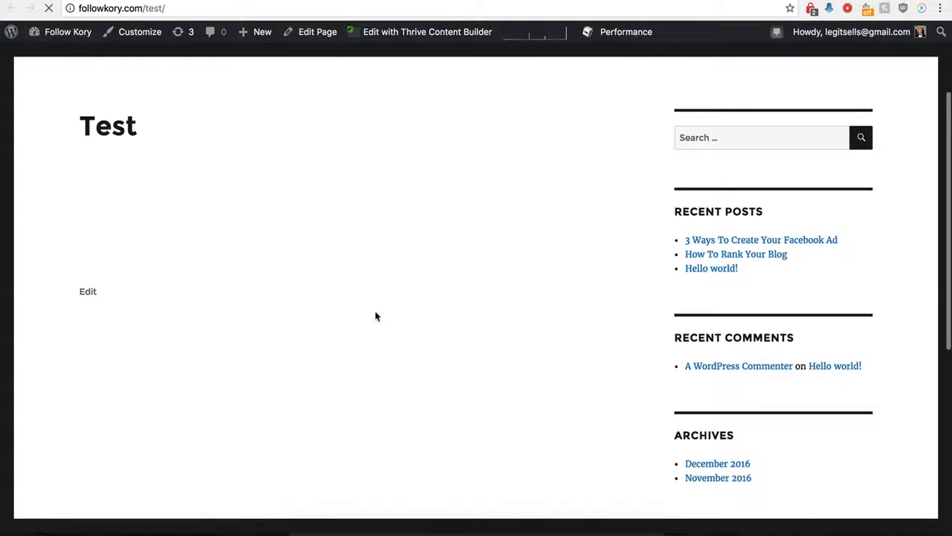
pyautogui.scroll(-1, 341, 335)
pyautogui.scroll(-5, 340, 335)
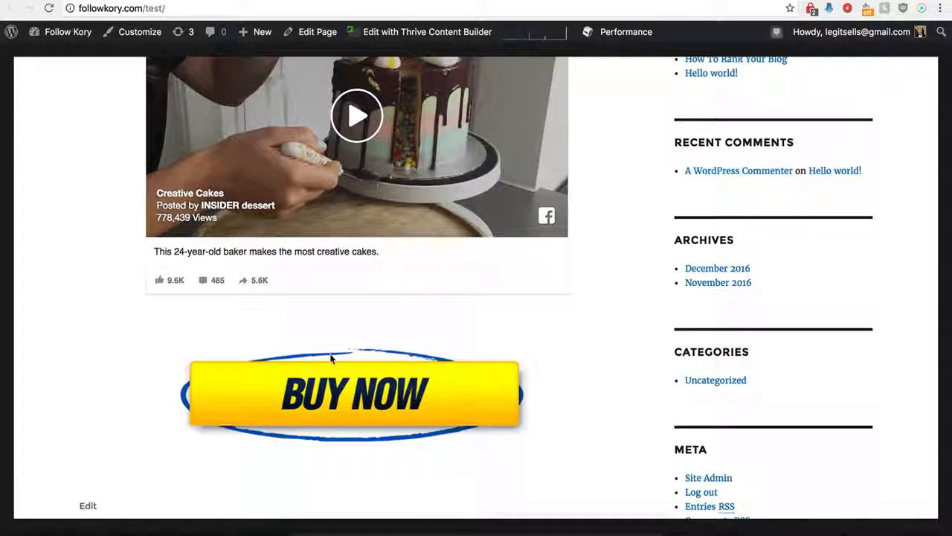
pyautogui.scroll(2, 332, 358)
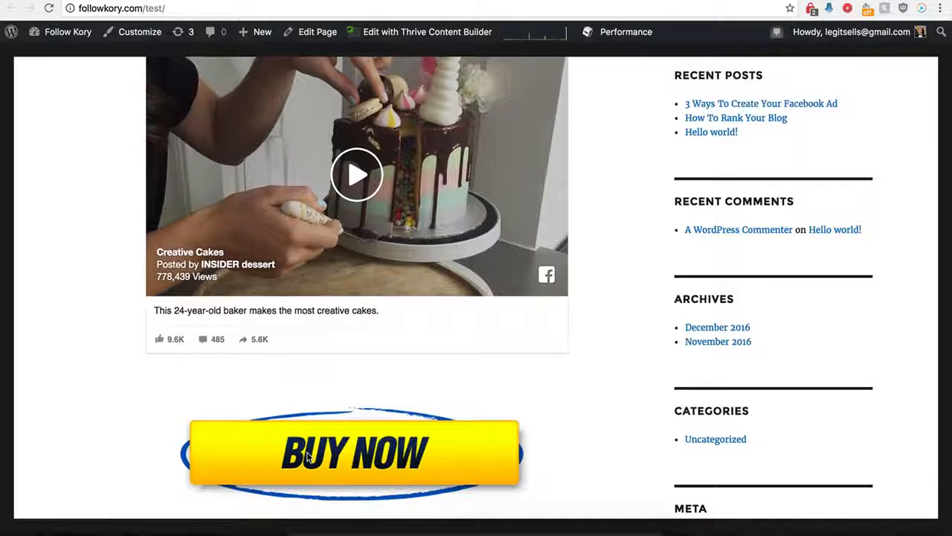
pyautogui.scroll(2, 319, 435)
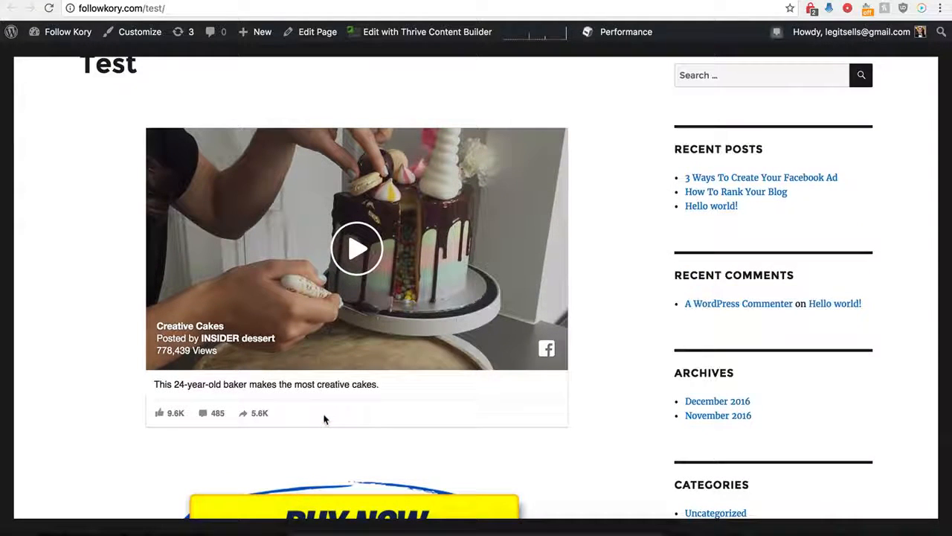
pyautogui.scroll(-1, 324, 419)
pyautogui.scroll(2, 323, 417)
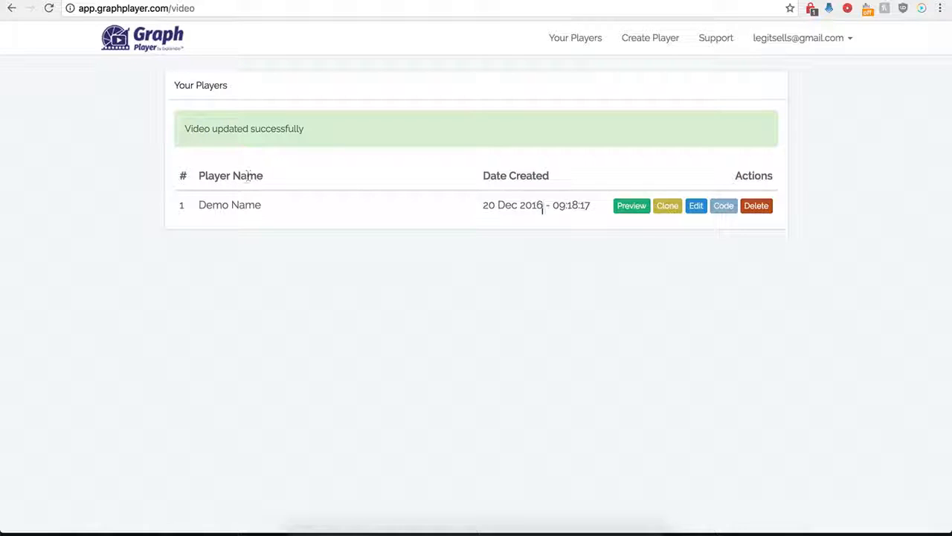
# Open the Demo Name player for editing and turn off Custom HTML Below Video
pyautogui.click(693, 207)
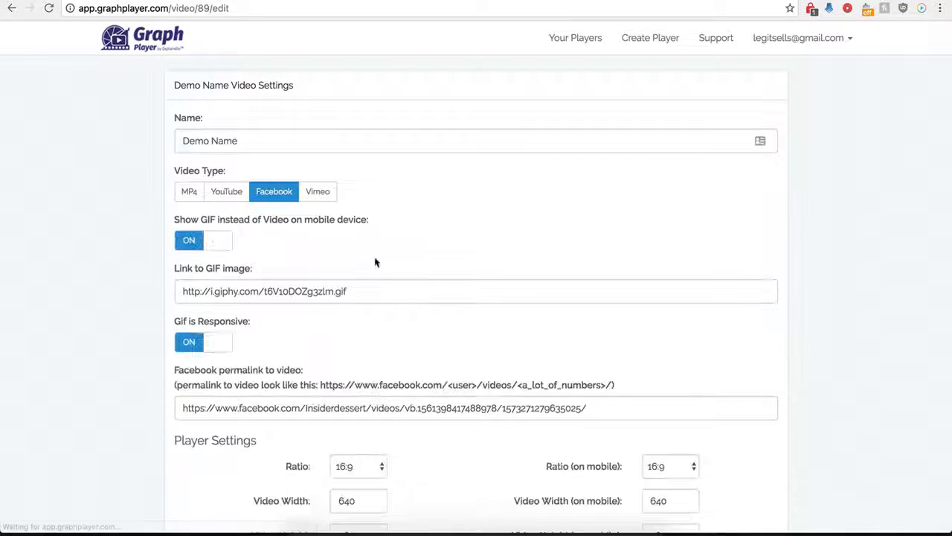
pyautogui.scroll(-6, 168, 398)
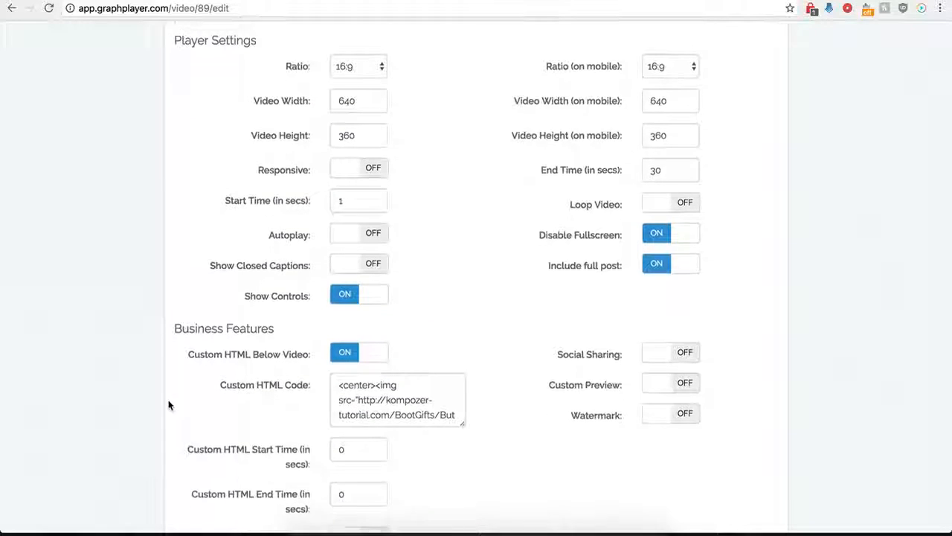
pyautogui.scroll(-1, 171, 394)
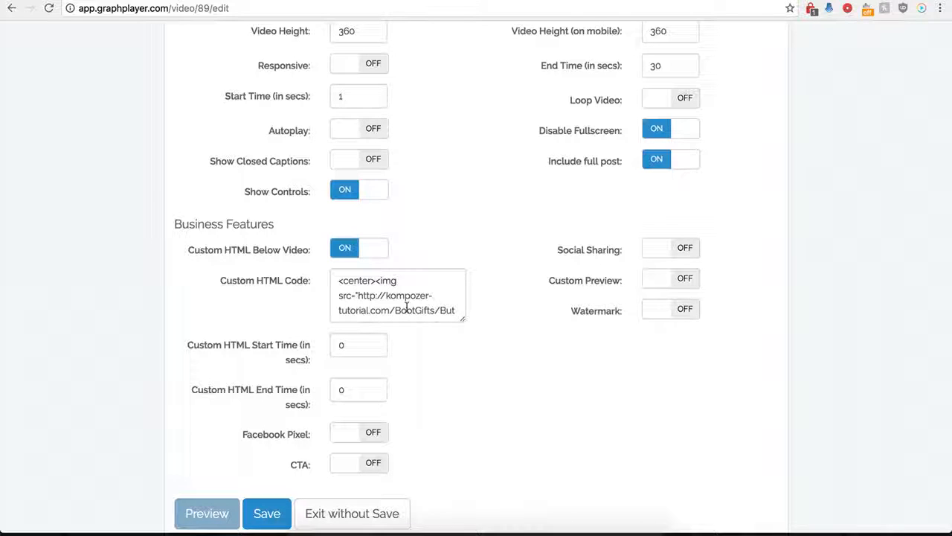
pyautogui.click(342, 249)
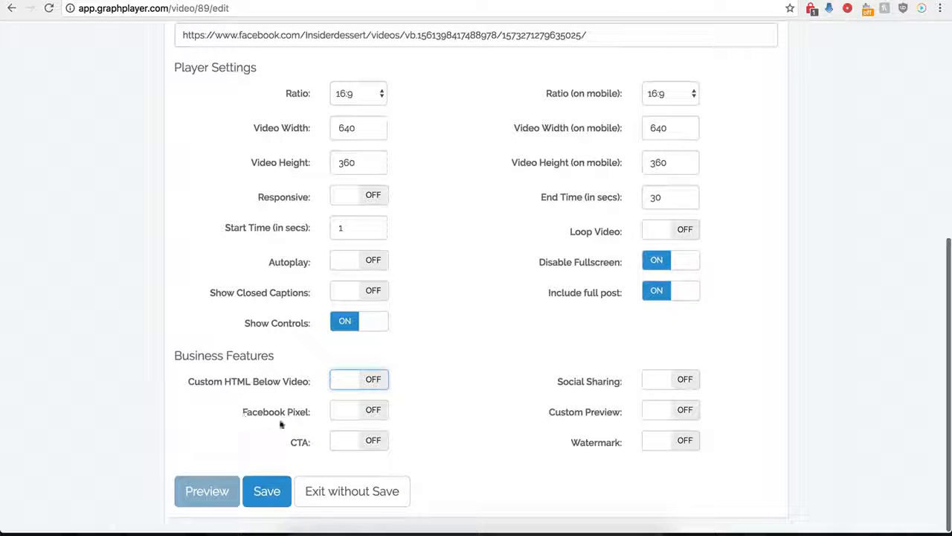
# Try the Facebook Pixel option, look over its code and timing fields, and turn it off again
pyautogui.click(375, 415)
pyautogui.scroll(-2, 328, 427)
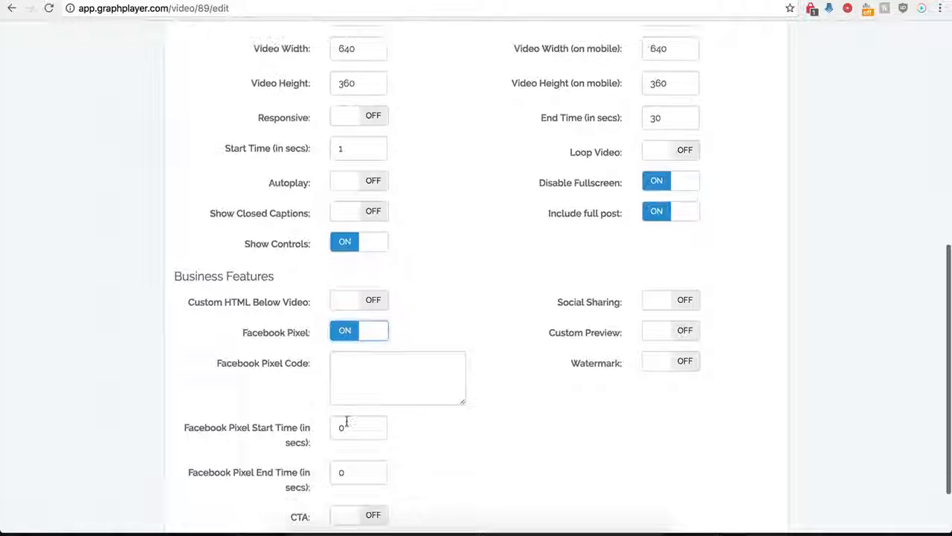
pyautogui.scroll(-1, 364, 383)
pyautogui.click(372, 344)
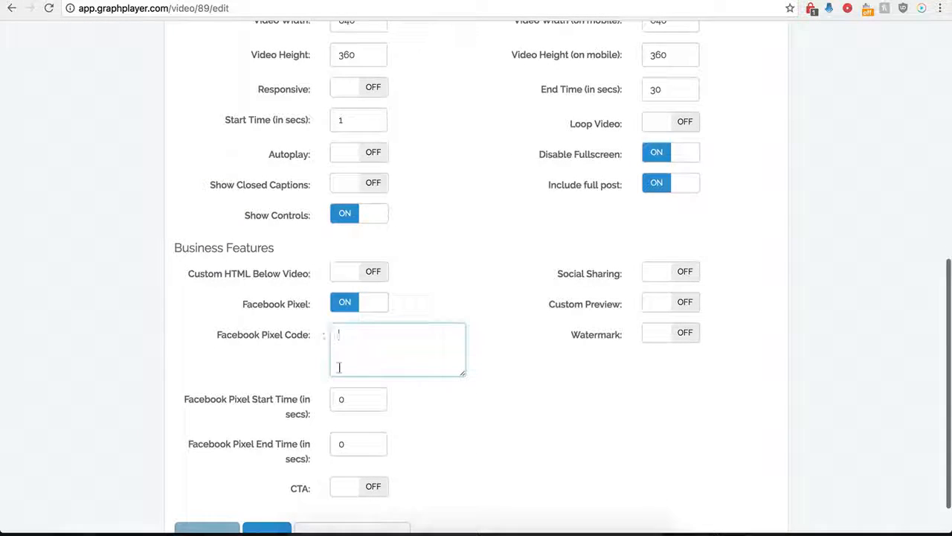
pyautogui.click(343, 303)
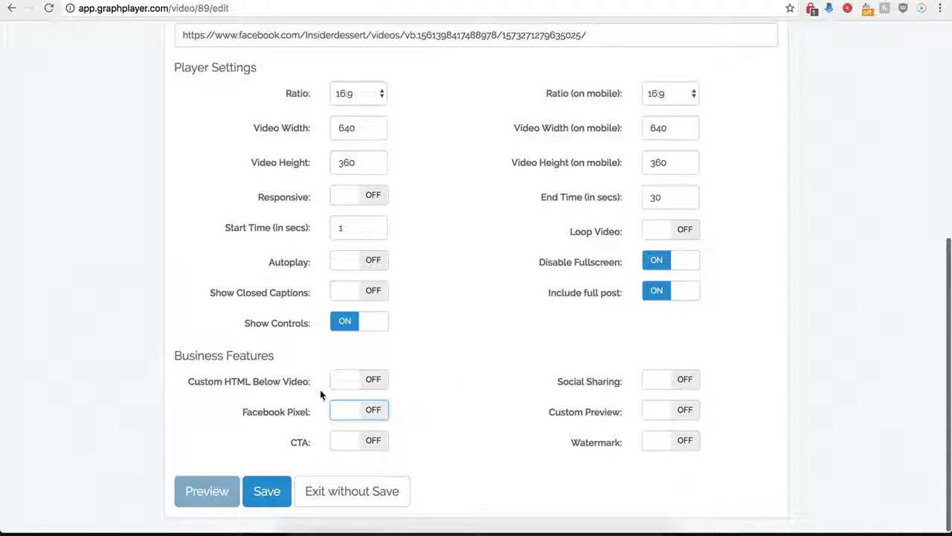
# Turn on the CTA feature and enter the kompozer-tutorial.com buy-now button picture as its image URL
pyautogui.click(370, 442)
pyautogui.scroll(-5, 429, 468)
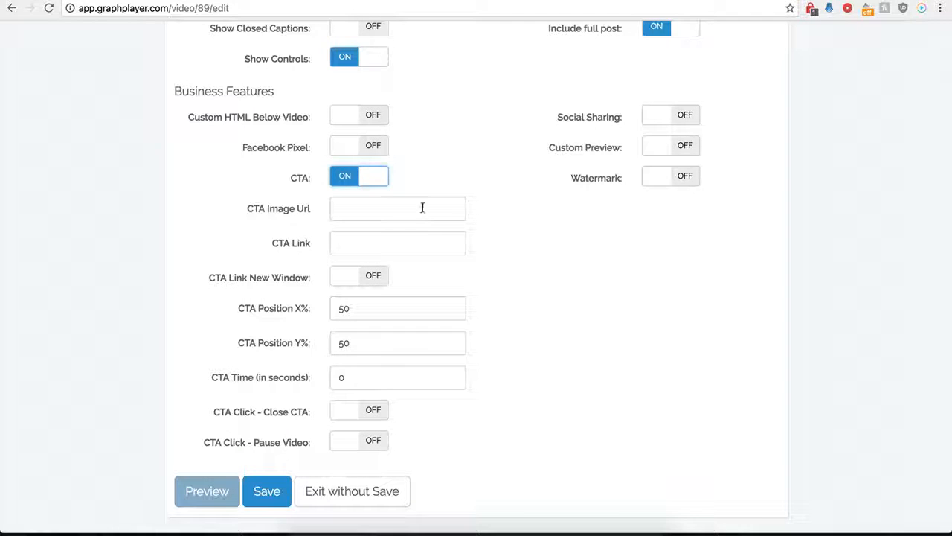
pyautogui.click(355, 210)
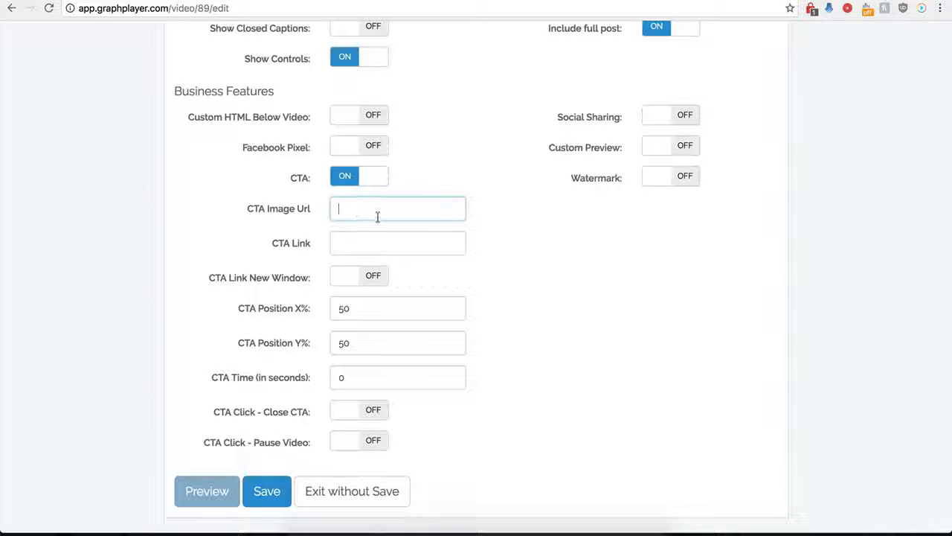
pyautogui.write('http://kompozer-tutorial.com/buy-now-button-j8.png')
pyautogui.click(346, 244)
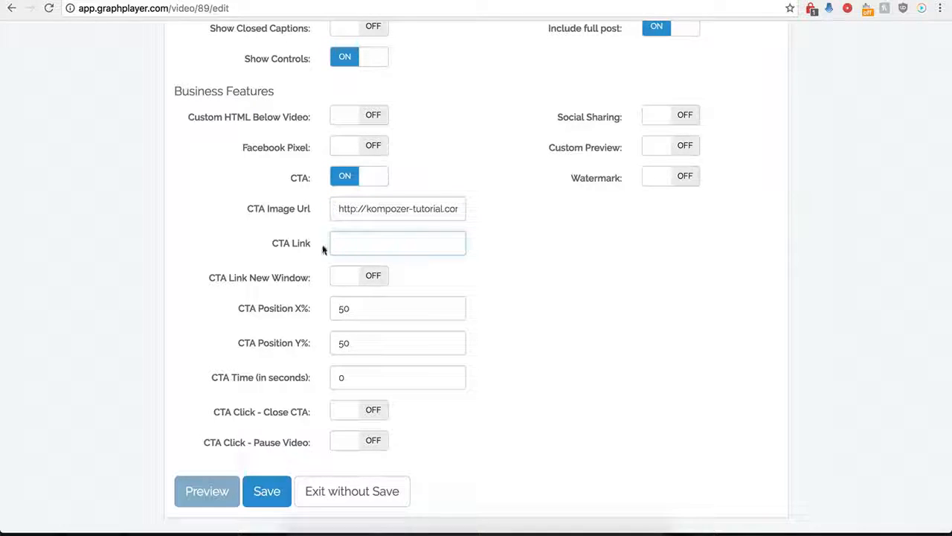
pyautogui.click(353, 245)
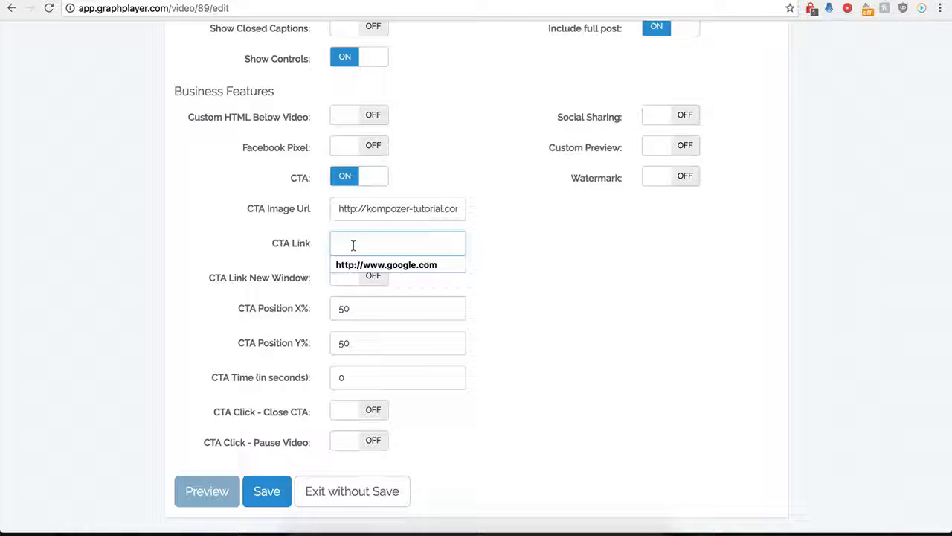
pyautogui.click(366, 265)
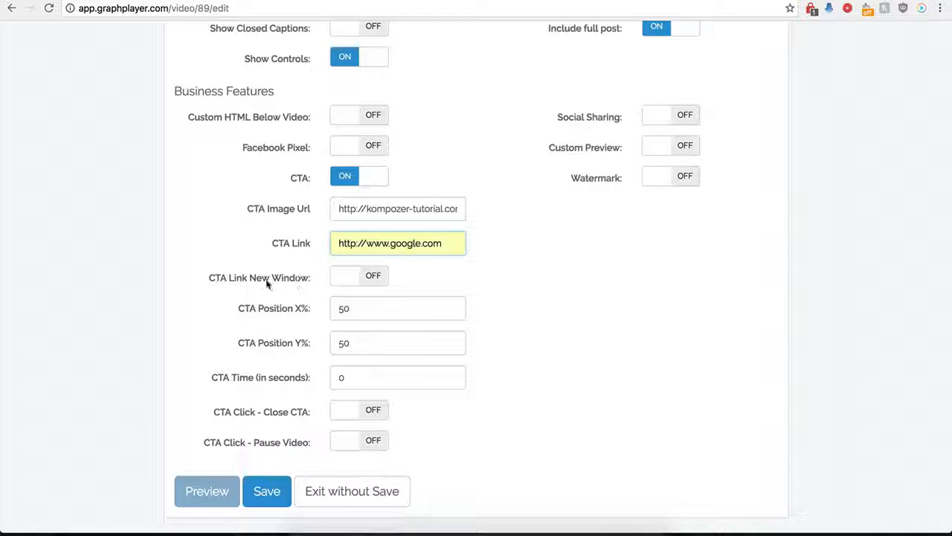
pyautogui.click(366, 277)
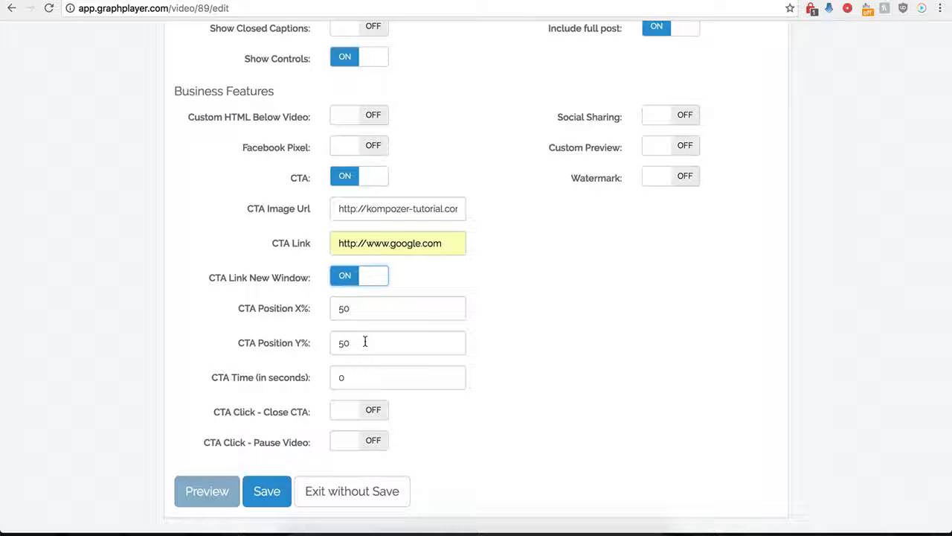
# Try a CTA time of 120 seconds
pyautogui.click(352, 377)
pyautogui.moveTo(352, 377); pyautogui.dragTo(301, 379)
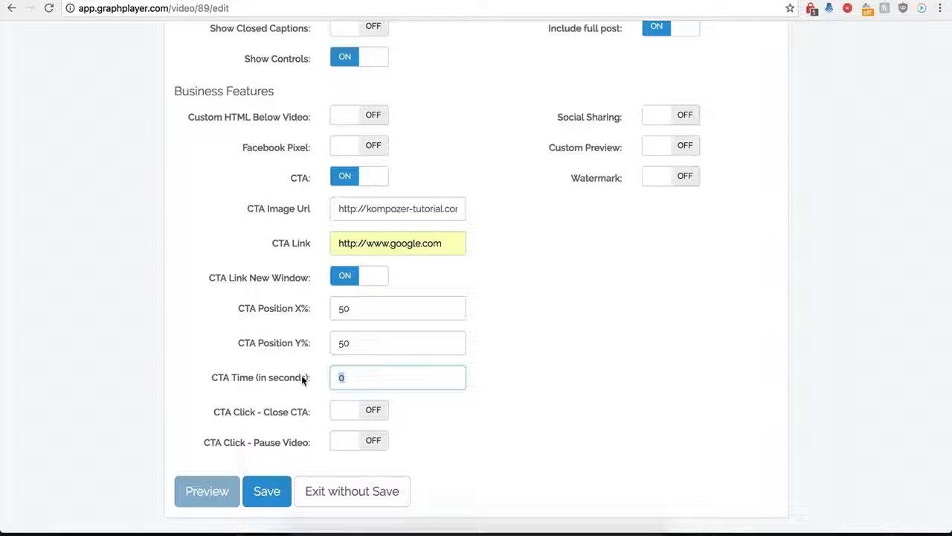
pyautogui.write('12')
pyautogui.write('0')
pyautogui.click(391, 439)
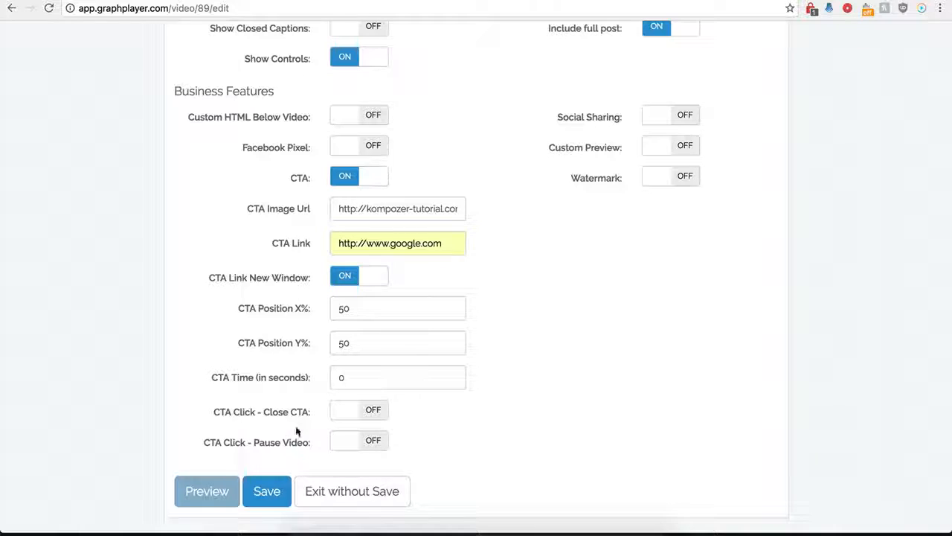
# Make the CTA close when clicked, save the player and check the CTA on the reloaded Test page
pyautogui.click(373, 415)
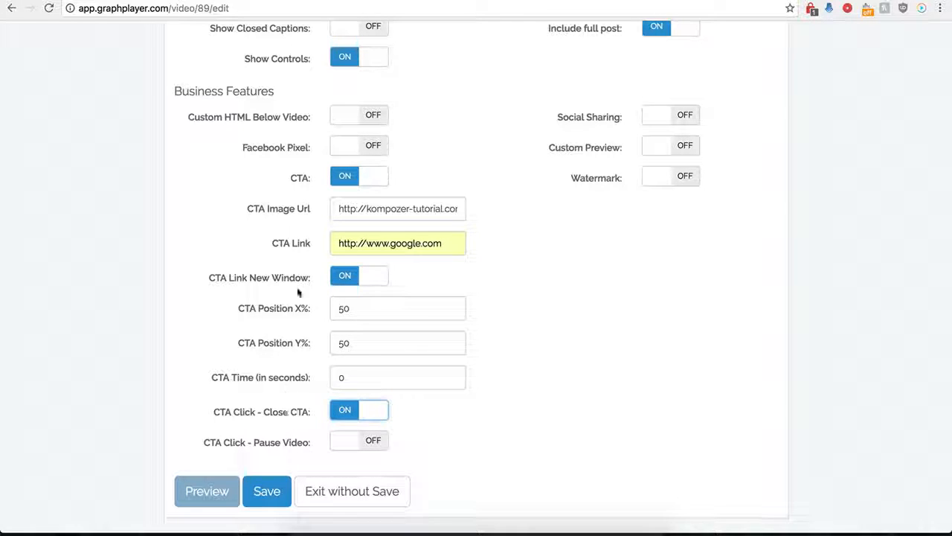
pyautogui.click(267, 492)
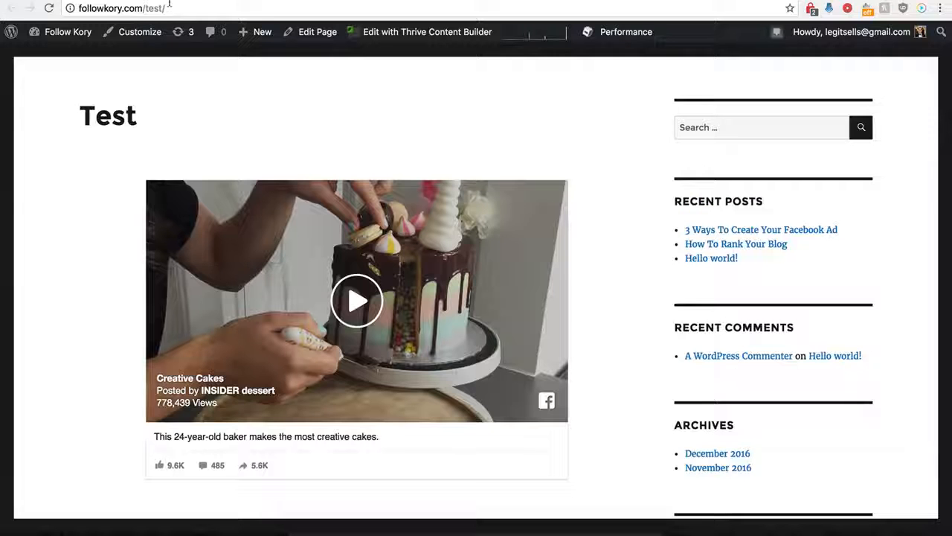
pyautogui.click(49, 8)
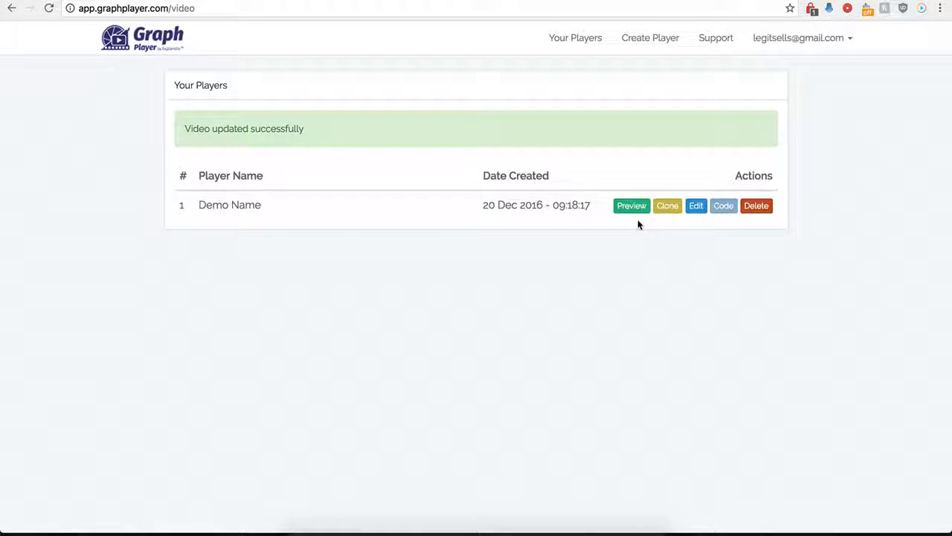
# Reopen the Demo Name player, set the CTA's horizontal position to 0% and save the player
pyautogui.click(694, 206)
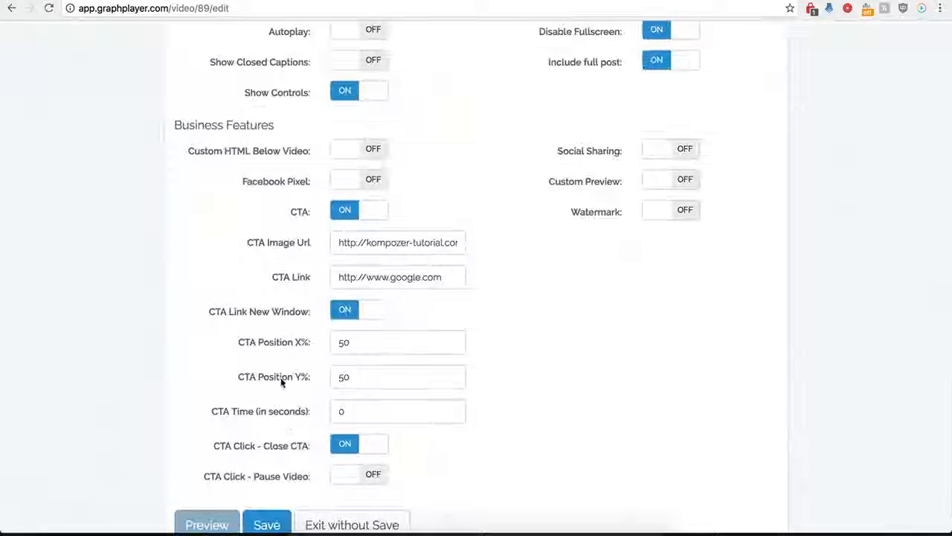
pyautogui.scroll(-1, 301, 383)
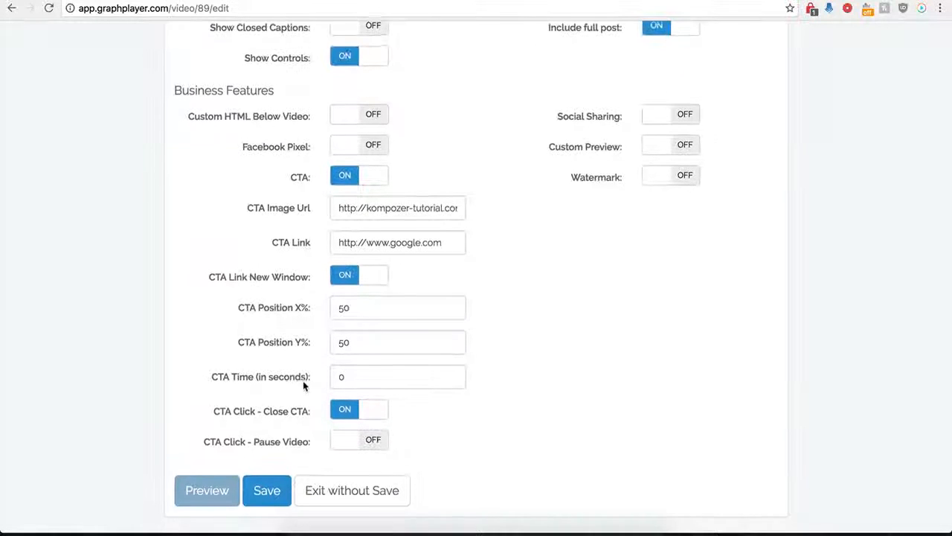
pyautogui.click(358, 314)
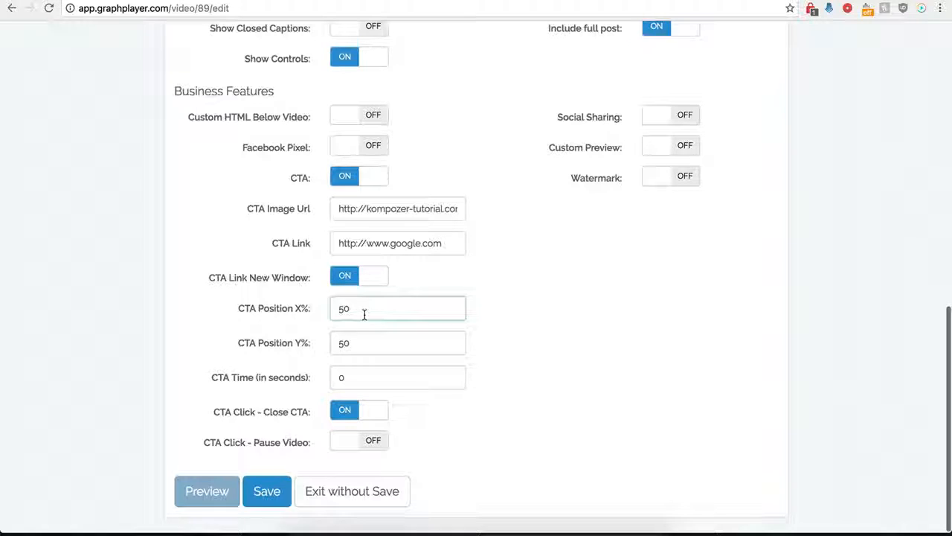
pyautogui.press('BackSpace')
pyautogui.press('BackSpace')
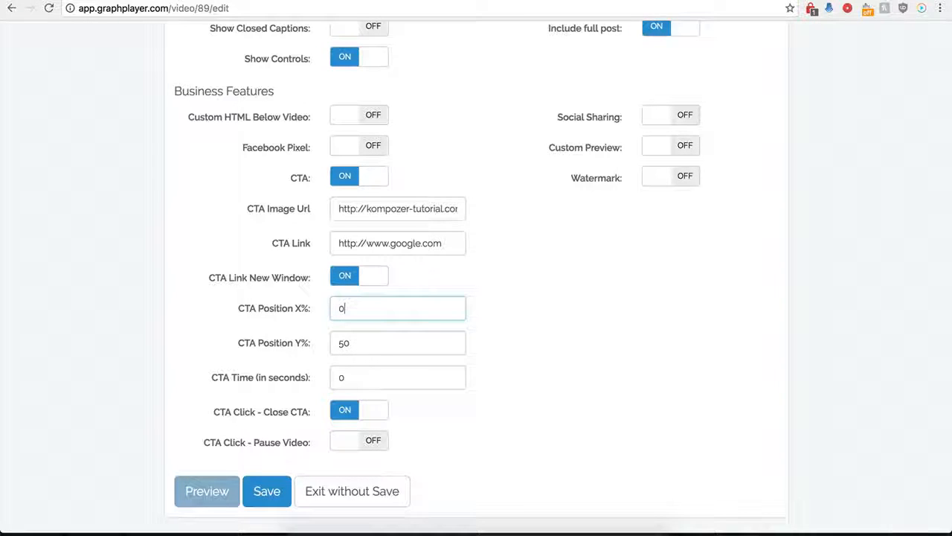
pyautogui.click(262, 493)
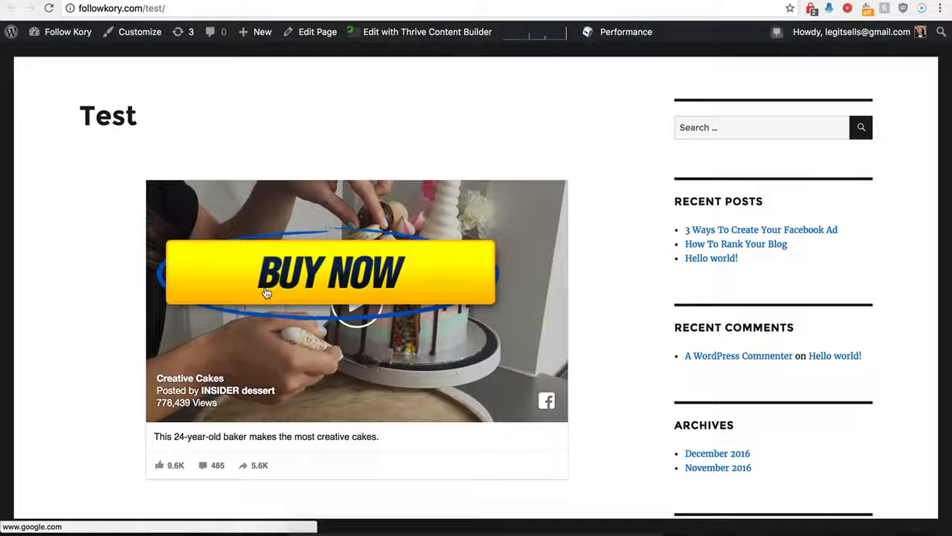
# Test the BUY NOW overlay link on the Test page's video, close the page it opens and return to GraphPlayer
pyautogui.click(337, 275)
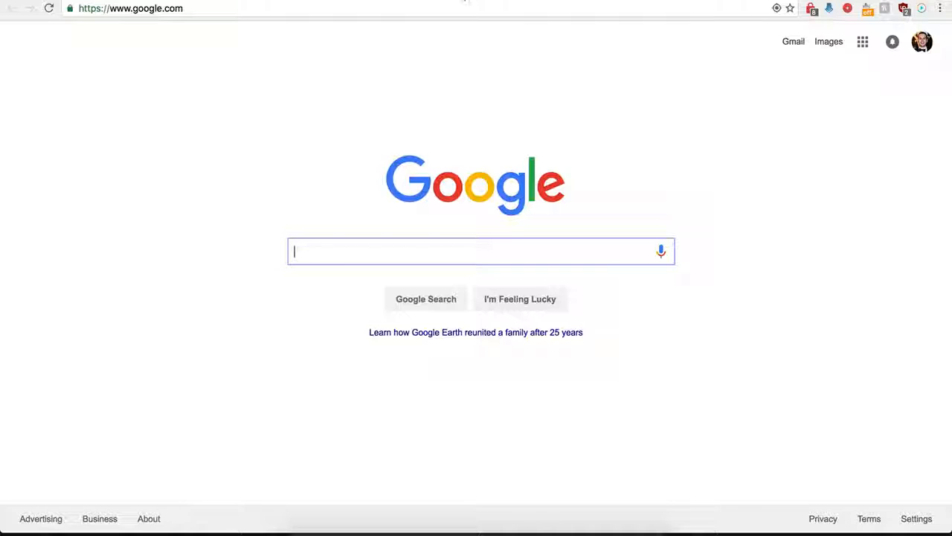
pyautogui.click(464, 0)
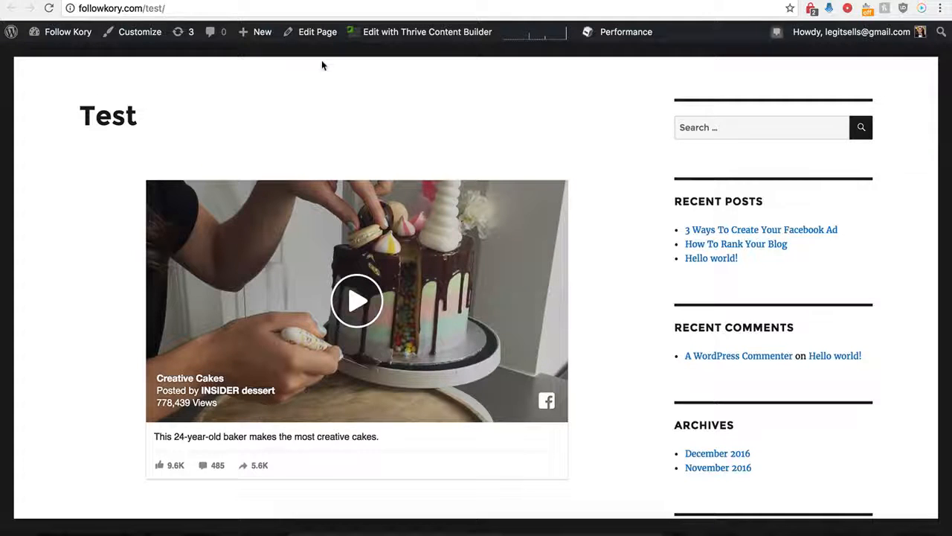
pyautogui.click(266, 1)
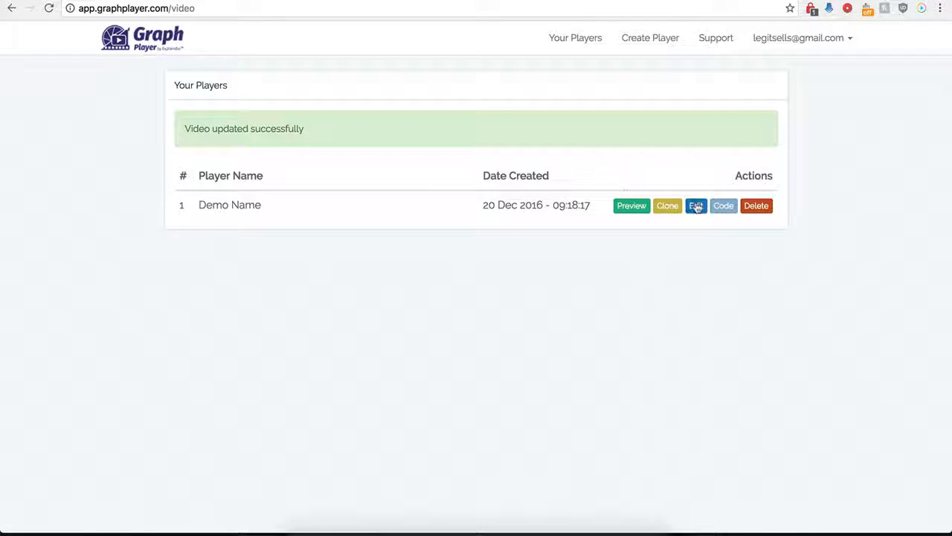
# Open the Demo Name player's settings again and turn off the CTA feature
pyautogui.click(695, 205)
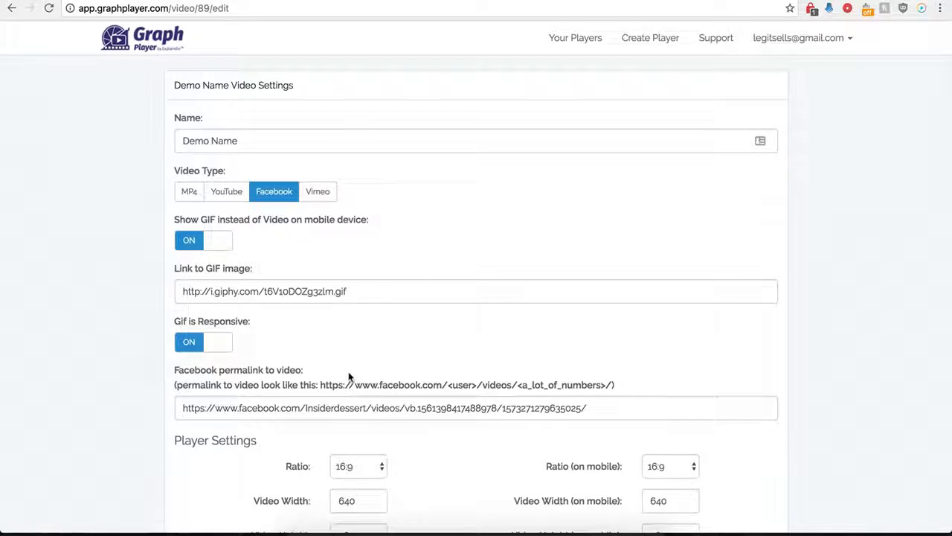
pyautogui.scroll(-9, 357, 335)
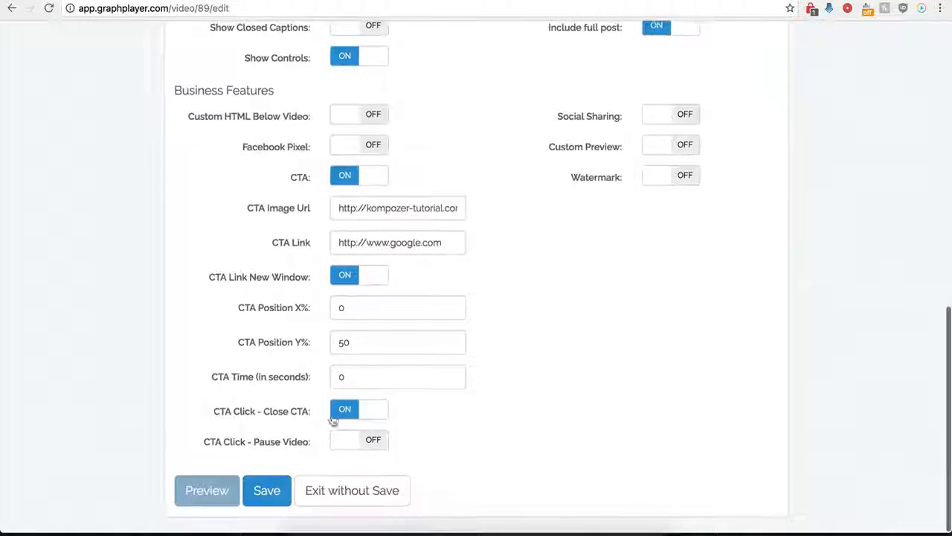
pyautogui.click(344, 176)
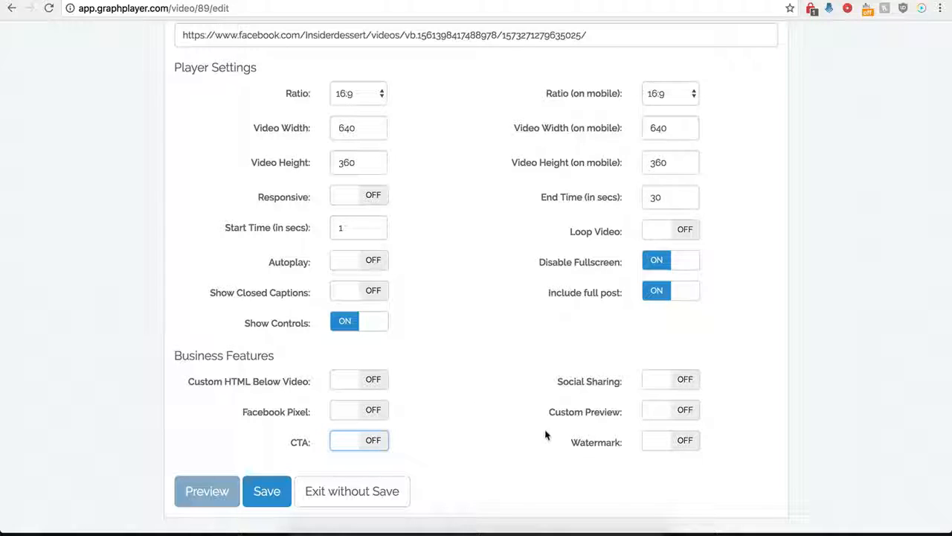
pyautogui.click(682, 381)
pyautogui.scroll(-3, 527, 415)
pyautogui.scroll(-2, 527, 413)
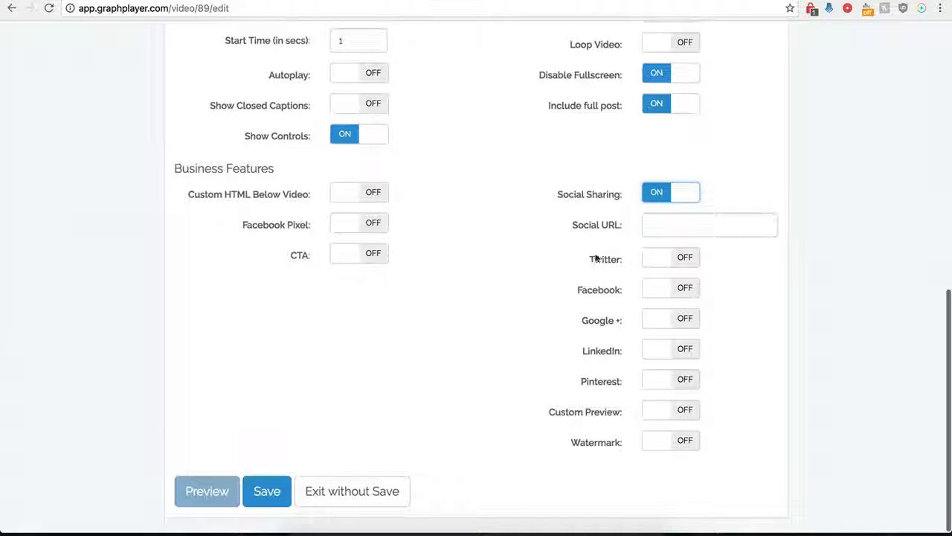
pyautogui.click(658, 224)
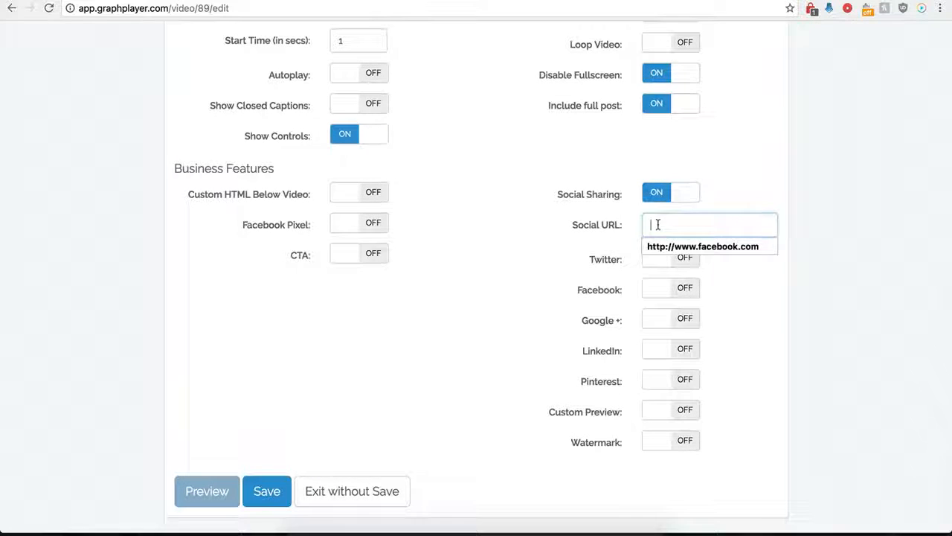
pyautogui.click(658, 246)
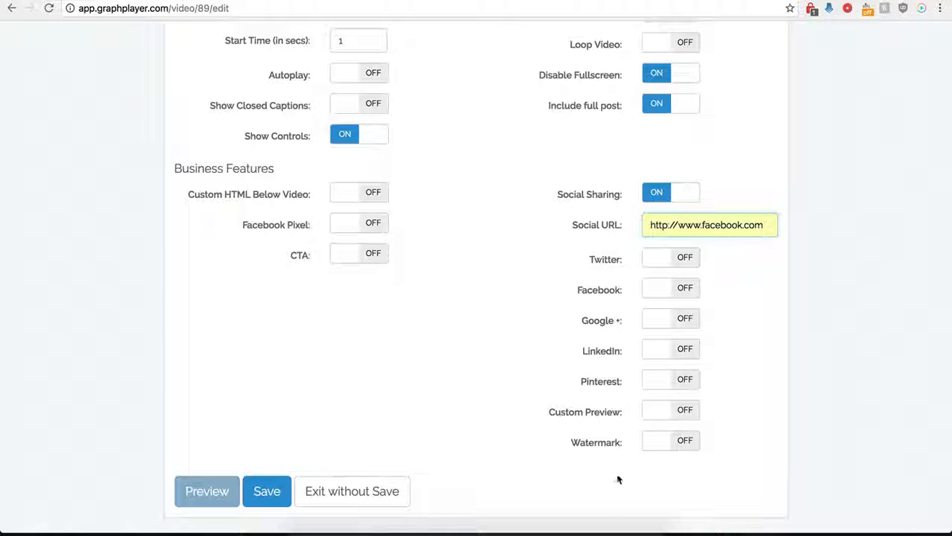
# Turn on Twitter sharing with "testing" as the handle and "twitter" as the text
pyautogui.click(682, 259)
pyautogui.click(664, 289)
pyautogui.click(667, 312)
pyautogui.click(665, 325)
pyautogui.click(668, 345)
pyautogui.scroll(-1, 589, 313)
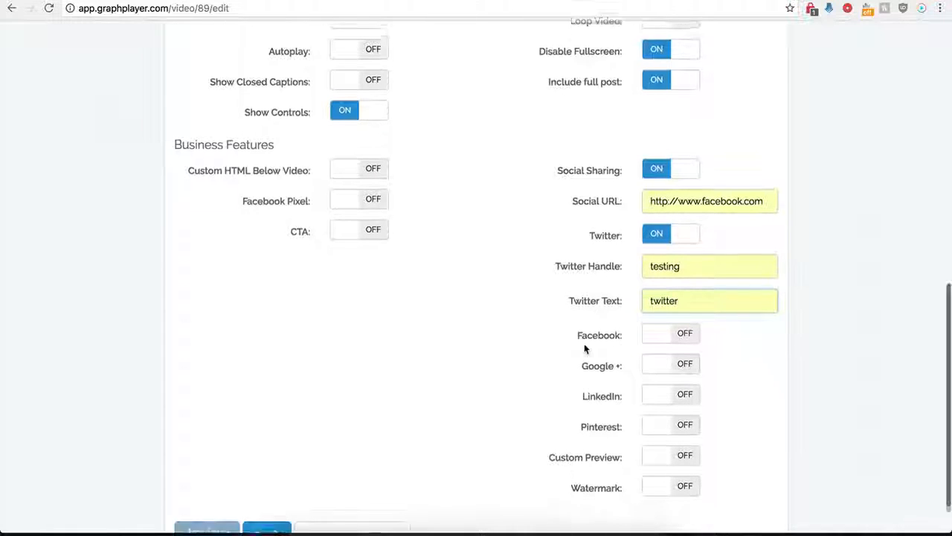
# Turn on Facebook, Google + and LinkedIn sharing for the player
pyautogui.click(685, 334)
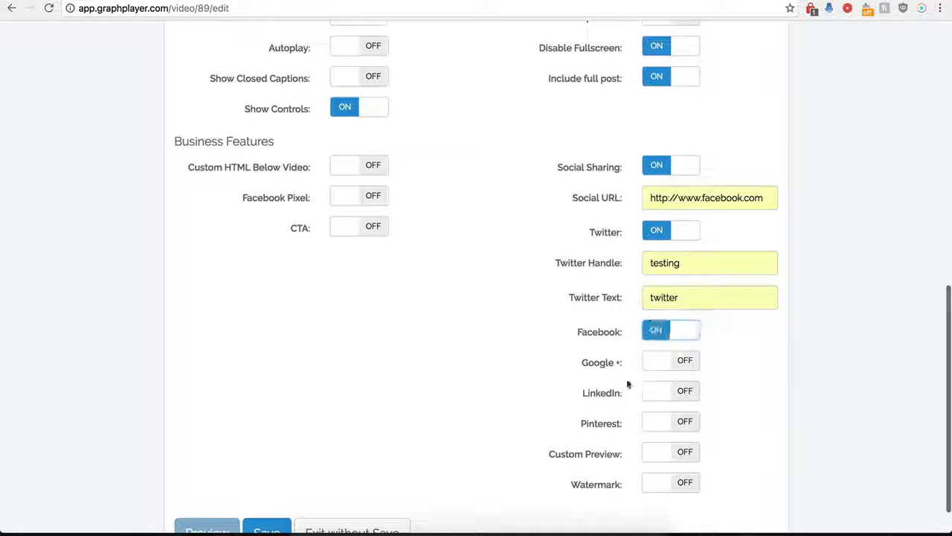
pyautogui.click(678, 361)
pyautogui.click(681, 393)
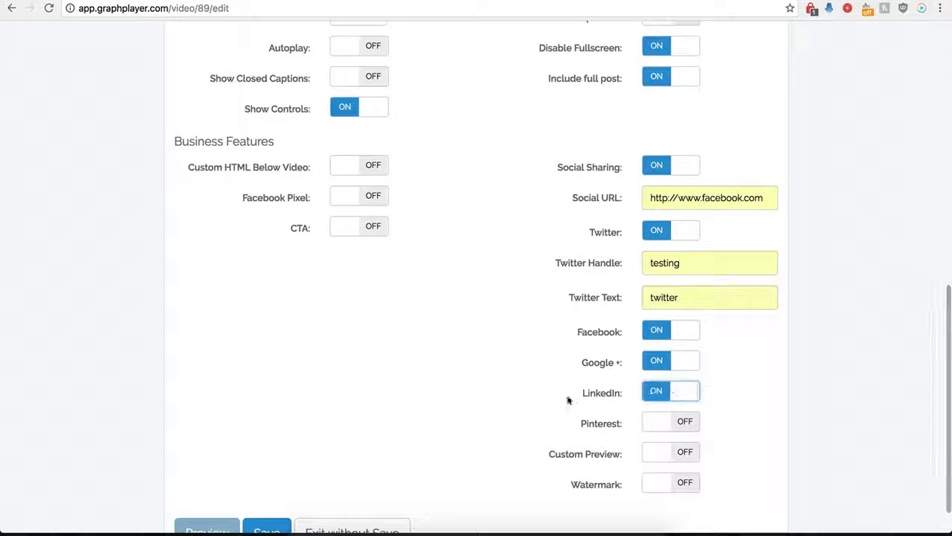
# Save the Demo Name player and reload the WordPress Test page to view the social sharing buttons
pyautogui.scroll(-1, 644, 382)
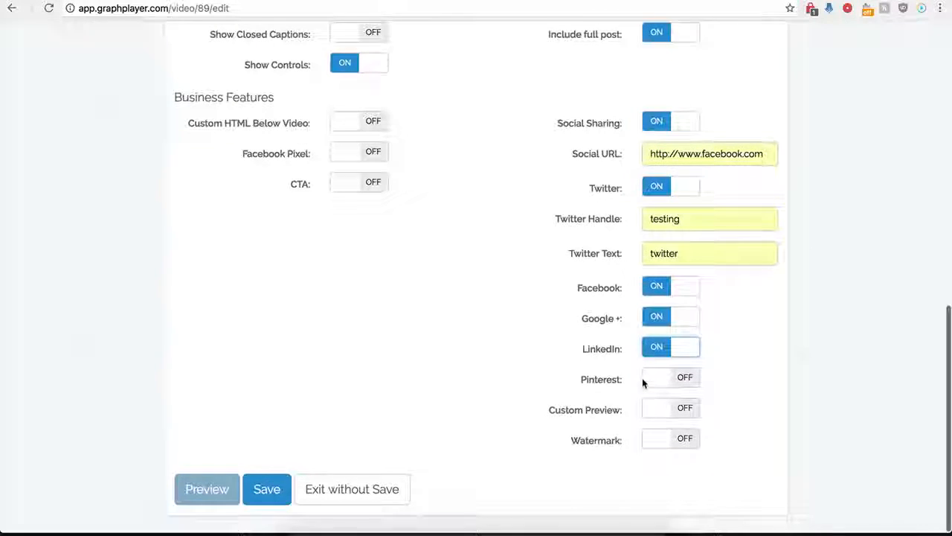
pyautogui.click(269, 492)
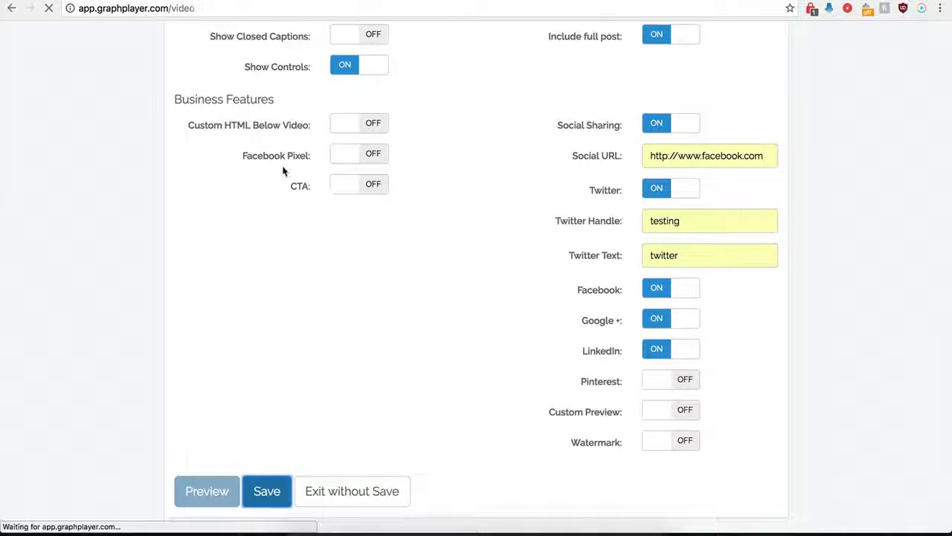
pyautogui.click(201, 1)
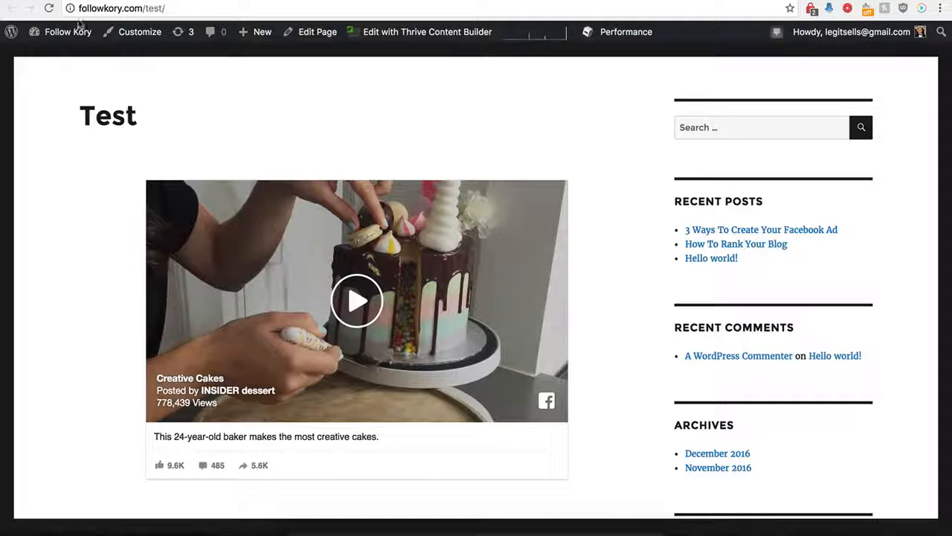
pyautogui.click(48, 8)
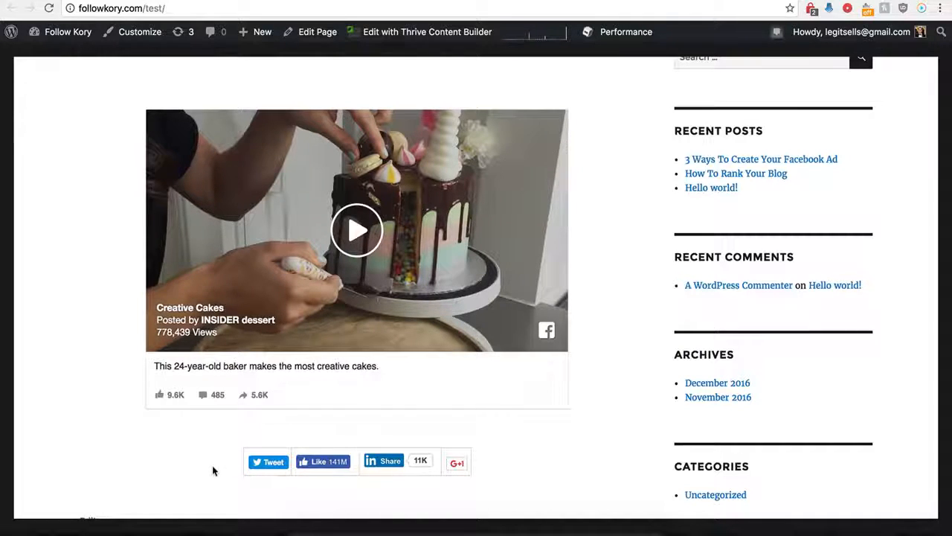
# Return to GraphPlayer, open the Demo Name player's settings and turn off Social Sharing
pyautogui.click(192, 2)
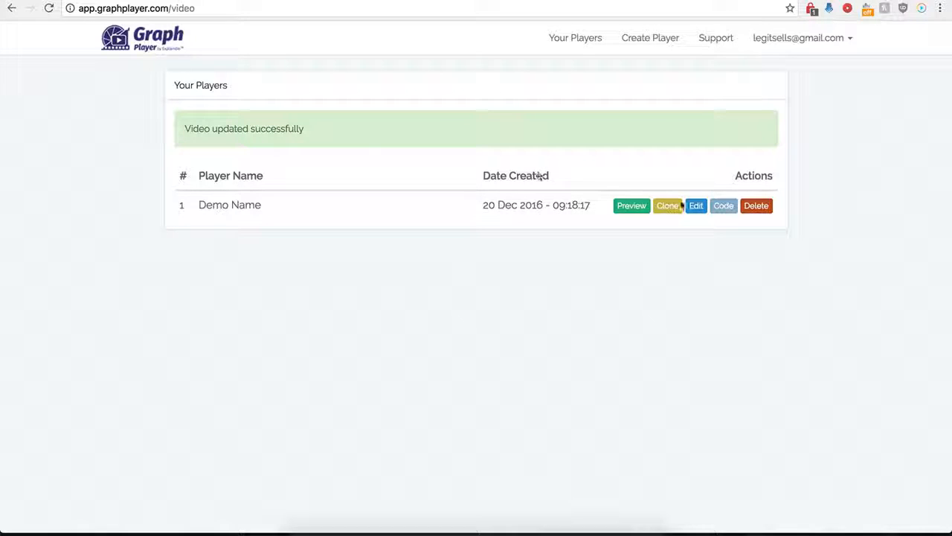
pyautogui.click(698, 210)
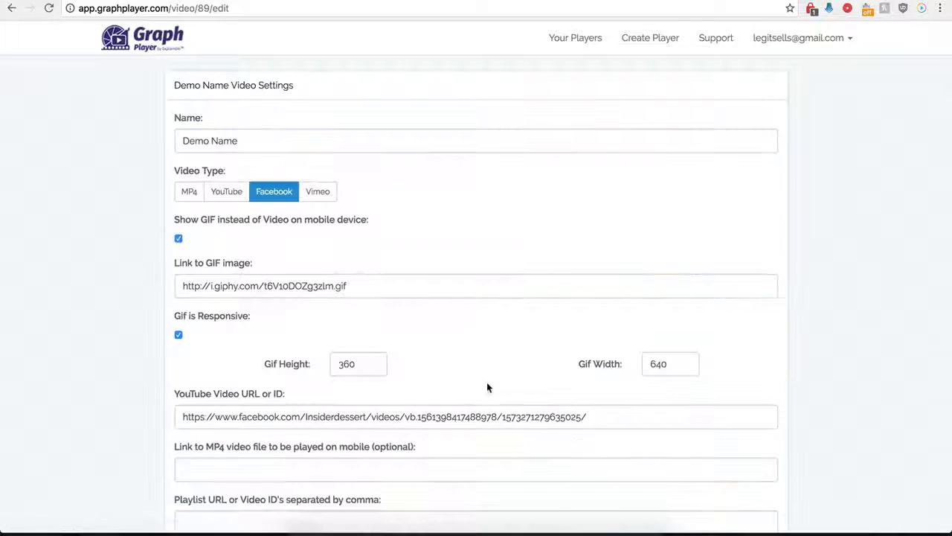
pyautogui.scroll(-10, 536, 432)
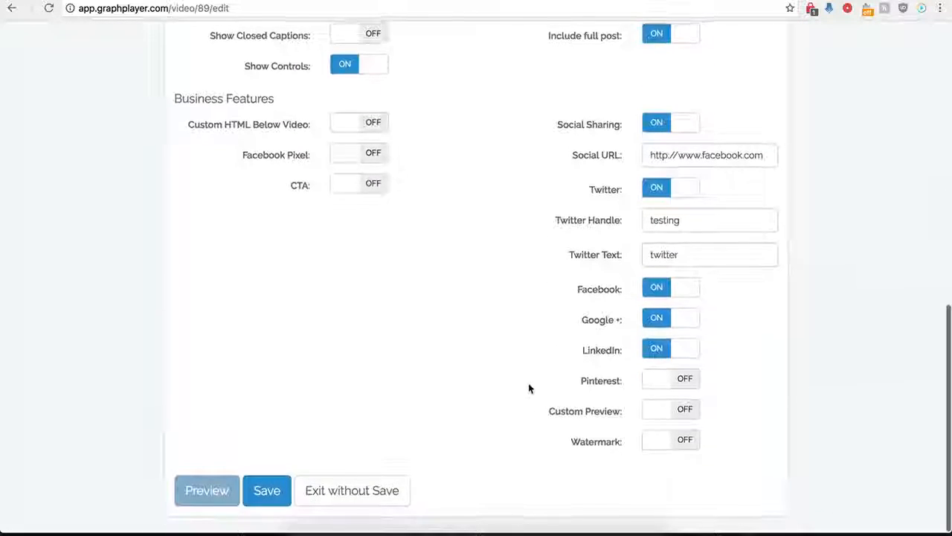
pyautogui.click(655, 127)
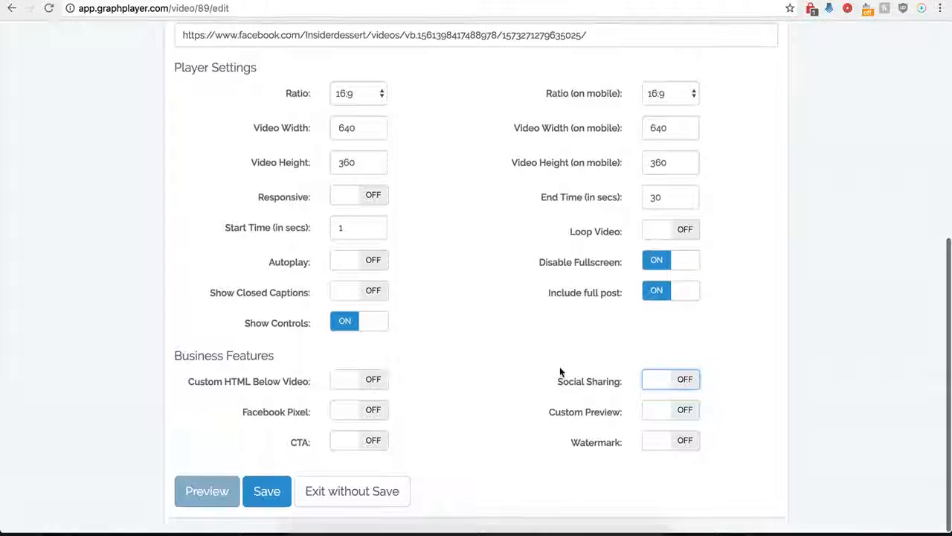
# Turn on Custom Preview and paste the hdwpro.com image address as the preview image URL
pyautogui.click(686, 414)
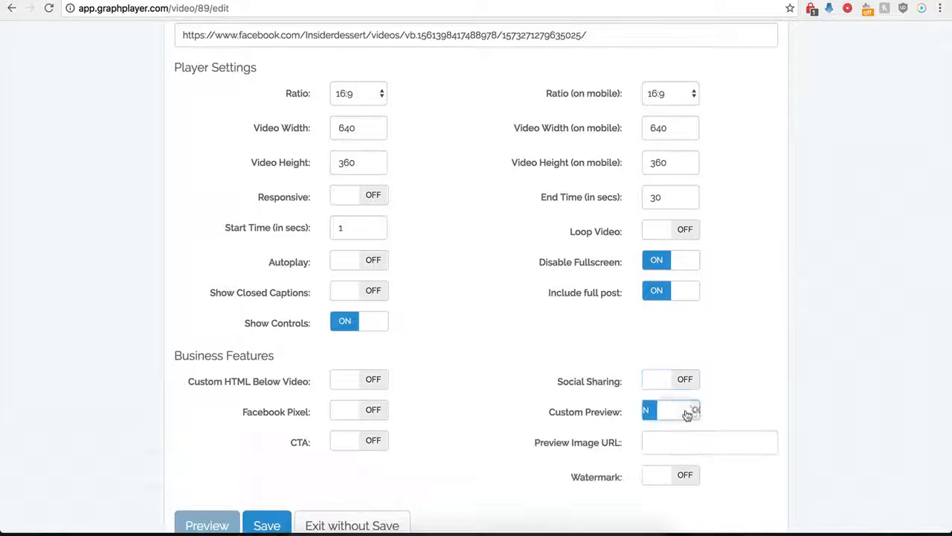
pyautogui.click(661, 445)
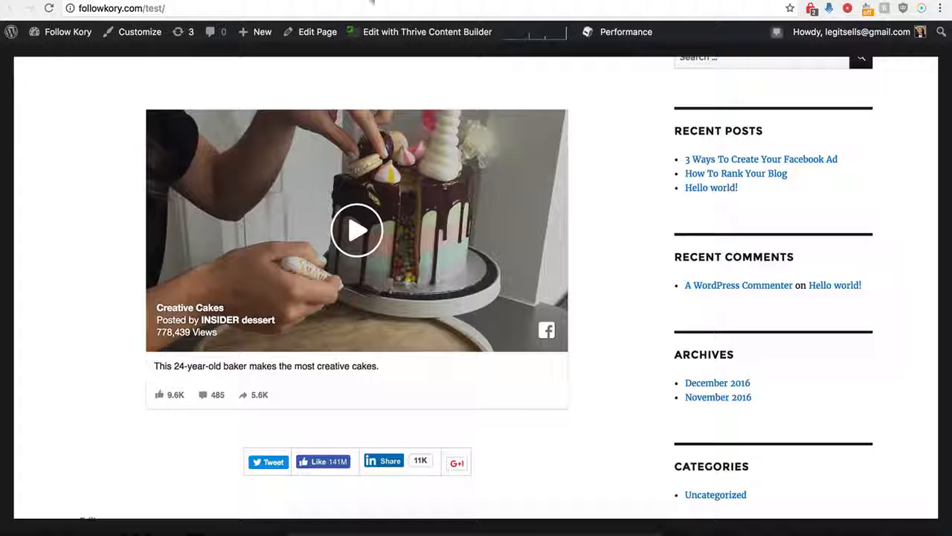
pyautogui.scroll(1, 149, 231)
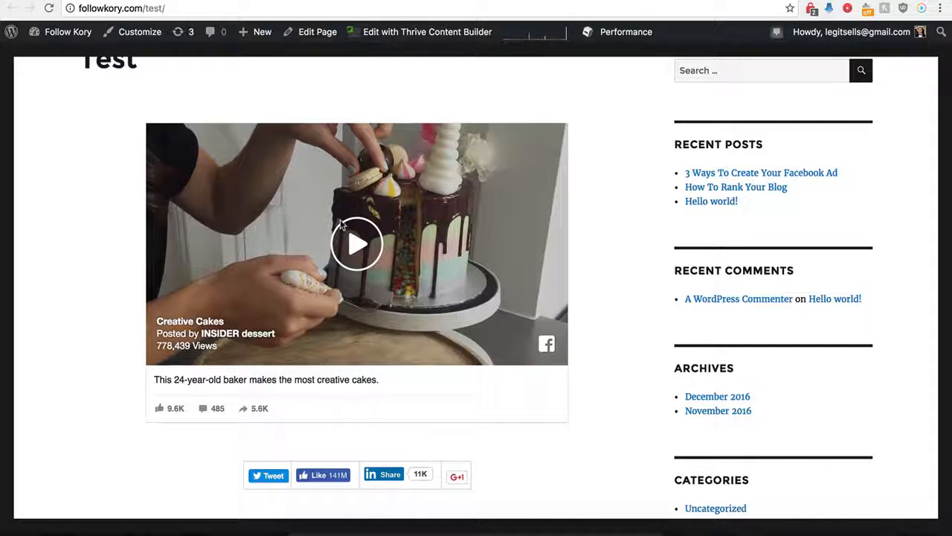
pyautogui.scroll(1, 282, 203)
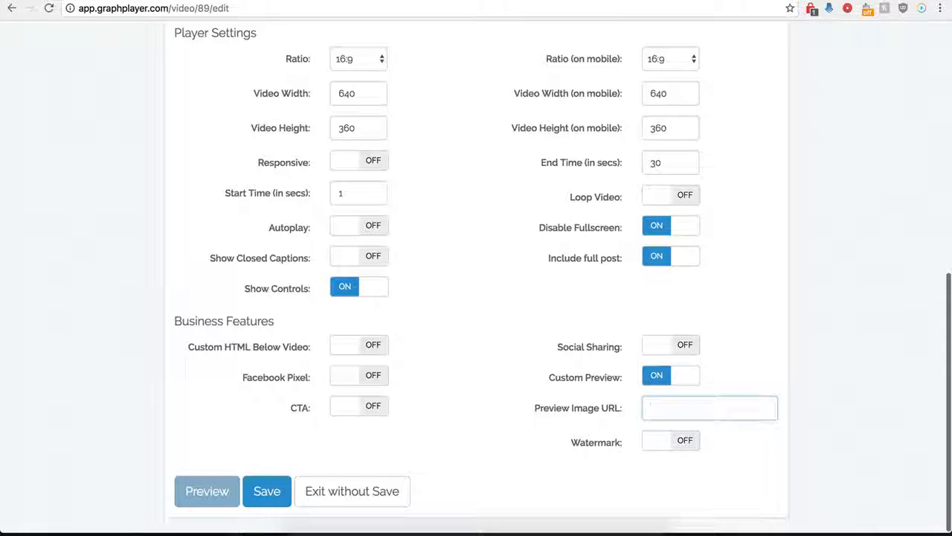
pyautogui.click(662, 406)
pyautogui.hotkey('ctrl', 'v')
pyautogui.click(563, 405)
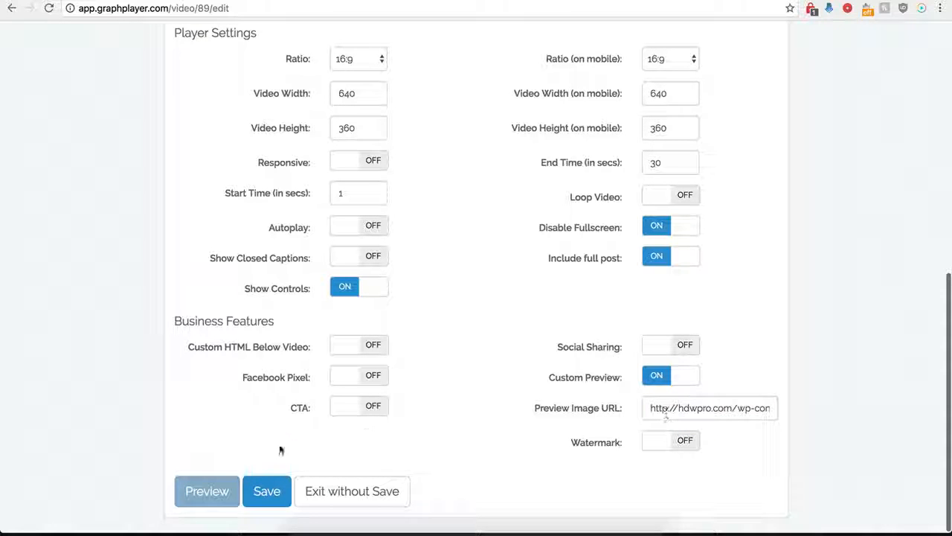
# Save the player settings and reload the WordPress Test page to check the custom preview image
pyautogui.click(261, 496)
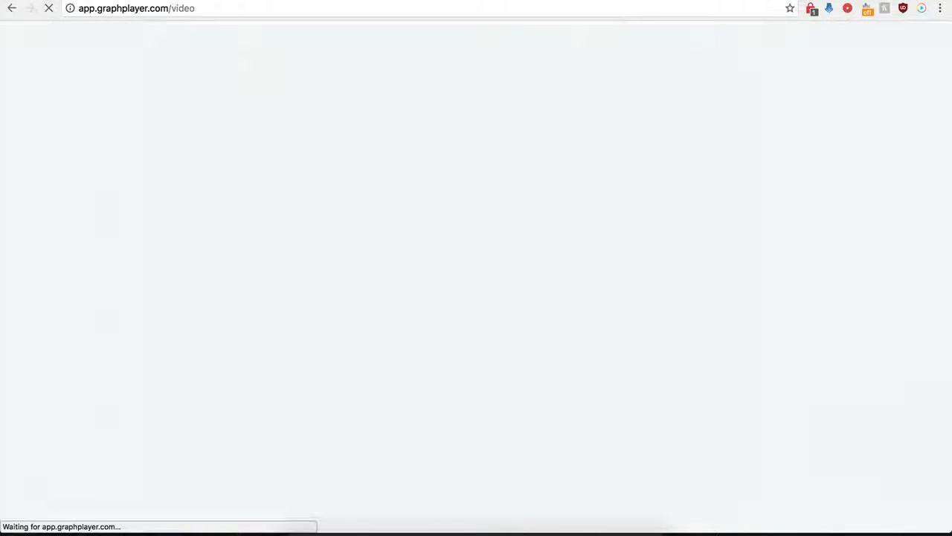
pyautogui.hotkey('ctrl', 'Tab')
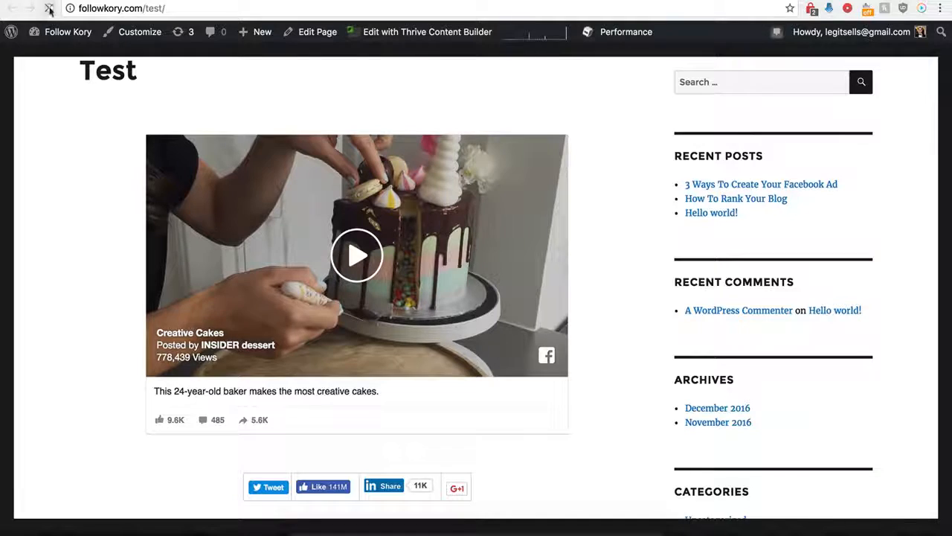
pyautogui.click(49, 8)
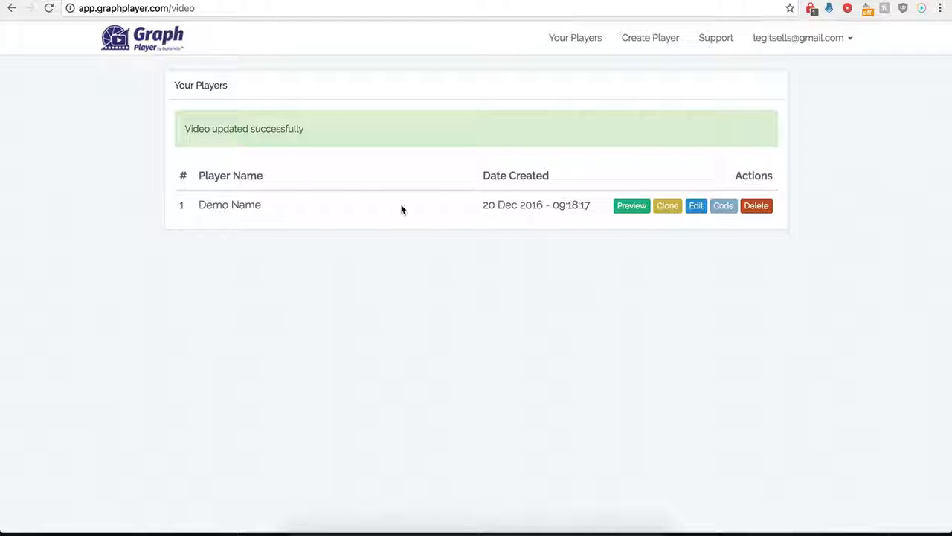
# Reopen the Demo Name player's settings in GraphPlayer and turn off Custom Preview
pyautogui.click(695, 207)
pyautogui.scroll(-10, 569, 374)
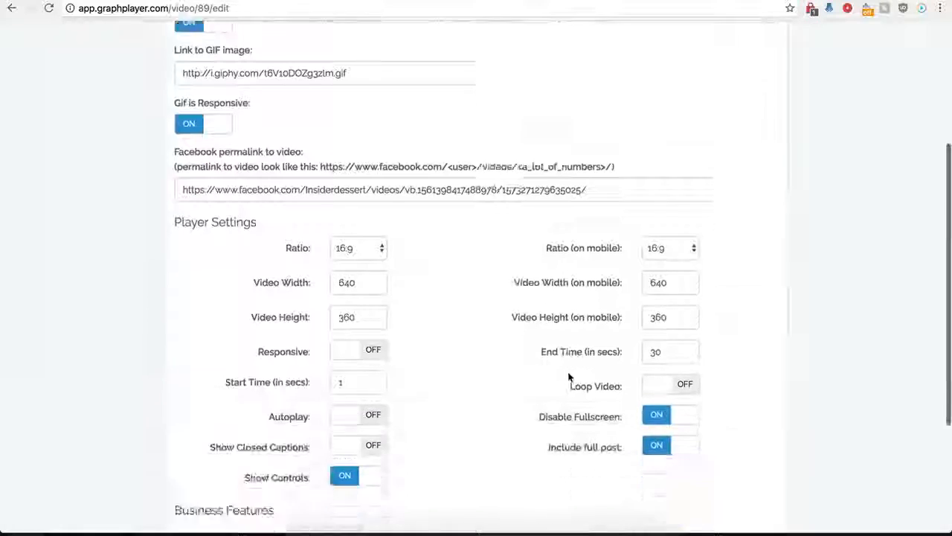
pyautogui.click(653, 377)
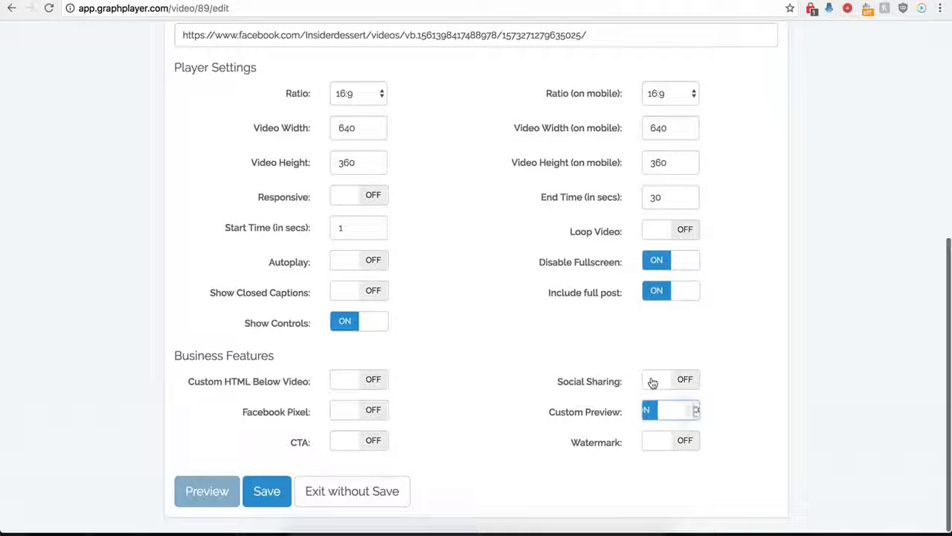
# Turn on Watermark and examine its image URL, link and click-action options
pyautogui.click(686, 441)
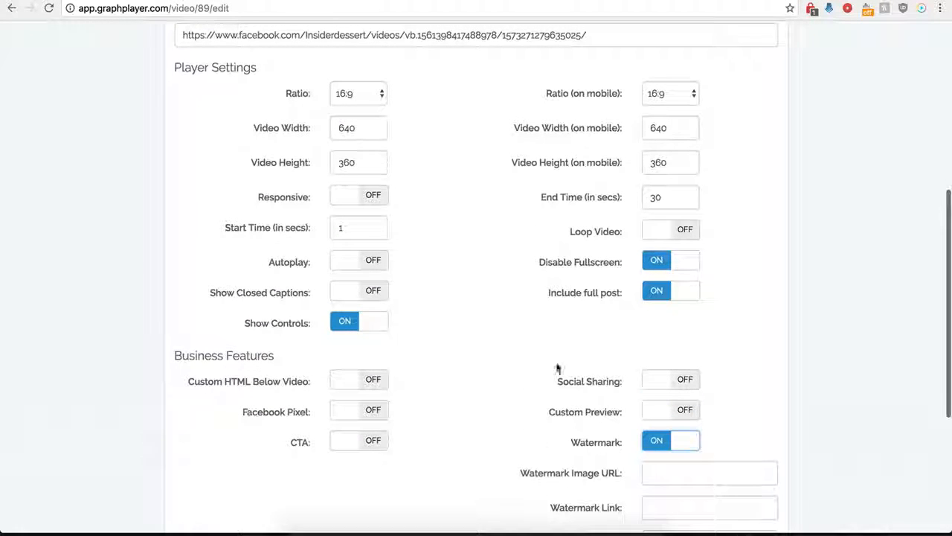
pyautogui.scroll(-3, 606, 444)
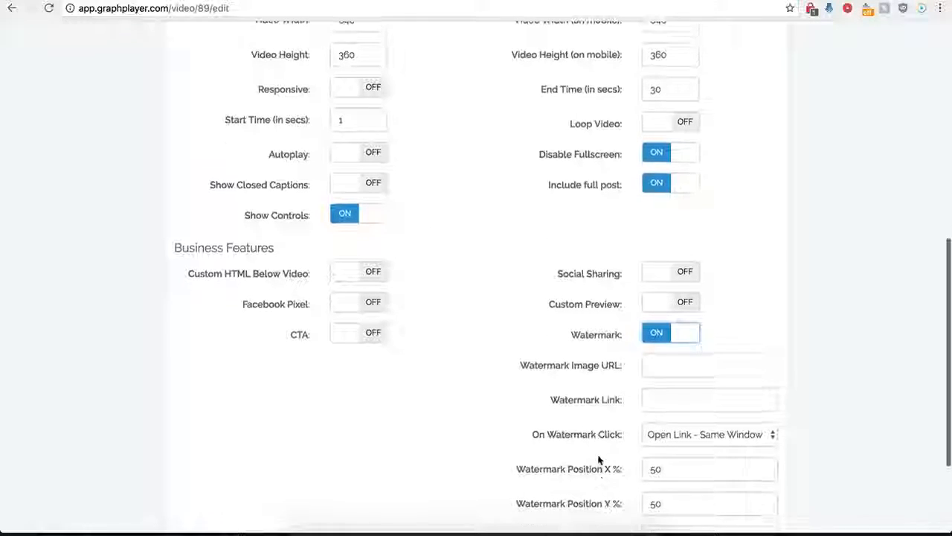
pyautogui.click(659, 365)
pyautogui.scroll(-3, 578, 393)
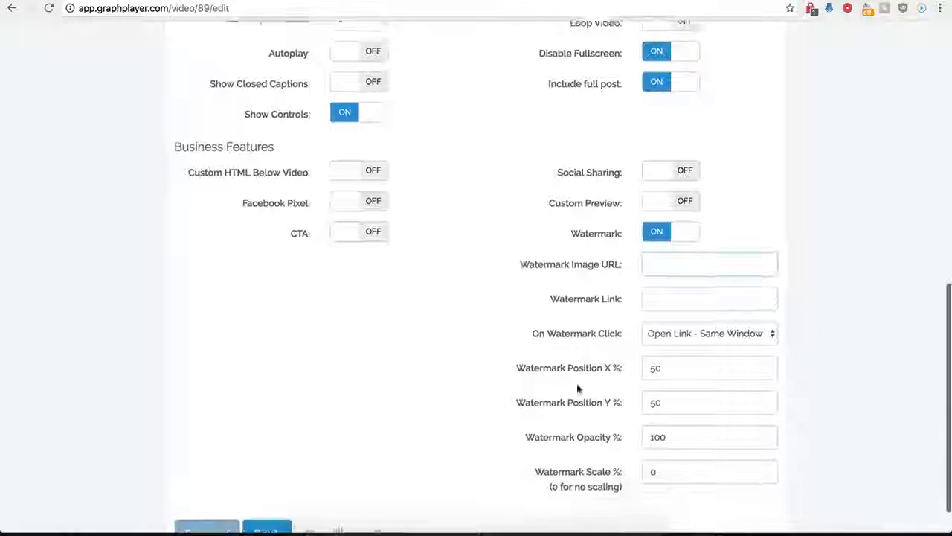
pyautogui.click(654, 295)
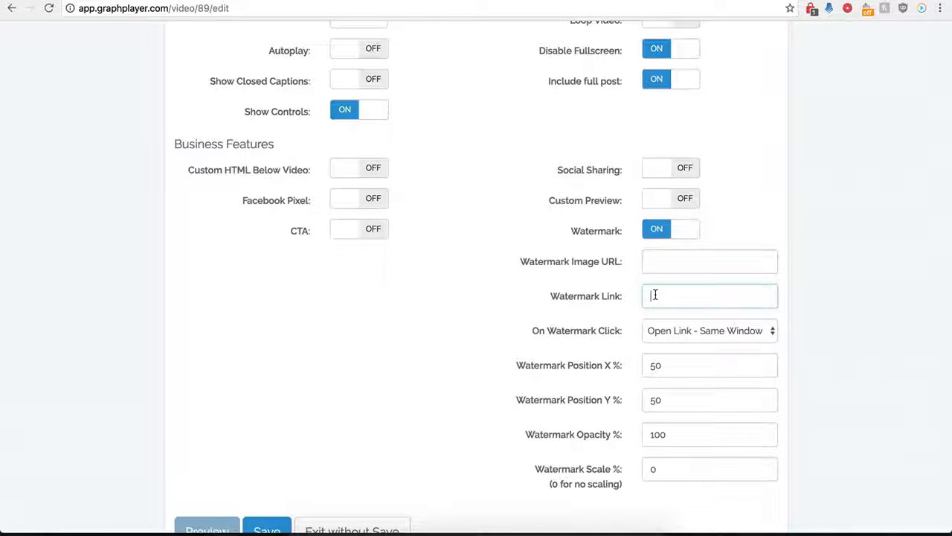
pyautogui.click(723, 331)
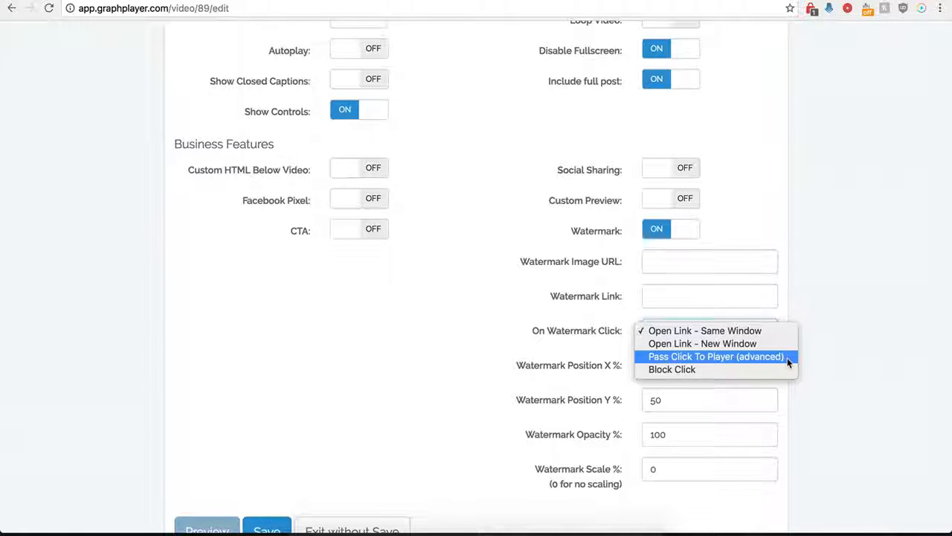
pyautogui.click(513, 316)
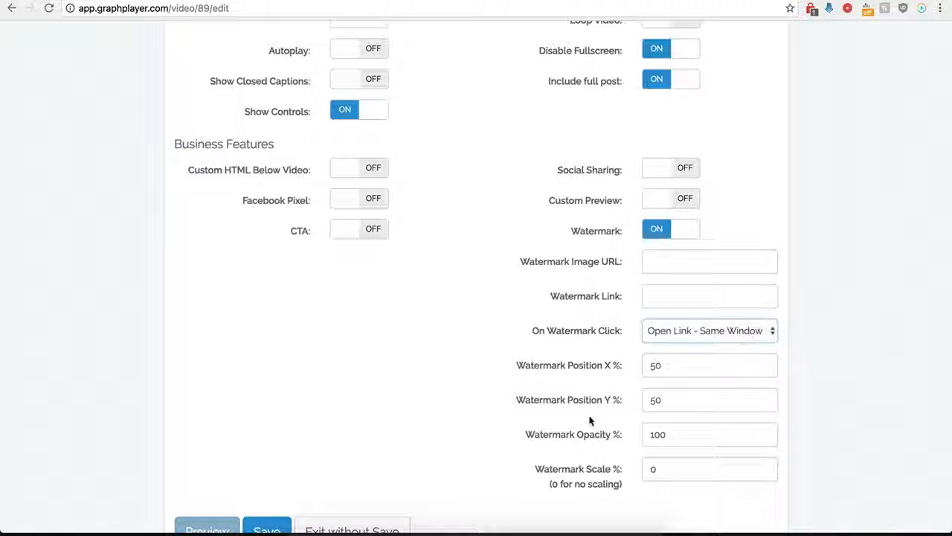
# Turn on CTA to compare its options with the watermark's, and turn both CTA and Watermark off
pyautogui.click(365, 234)
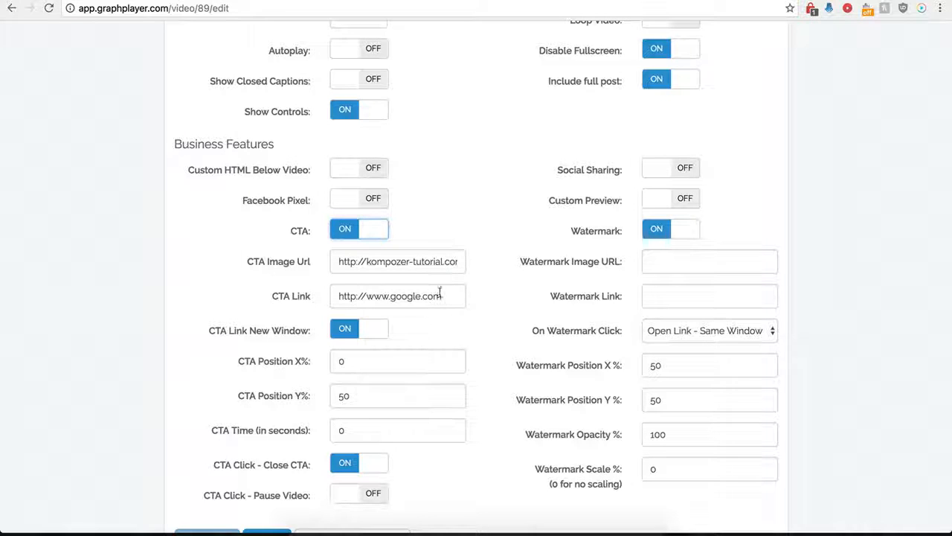
pyautogui.click(358, 238)
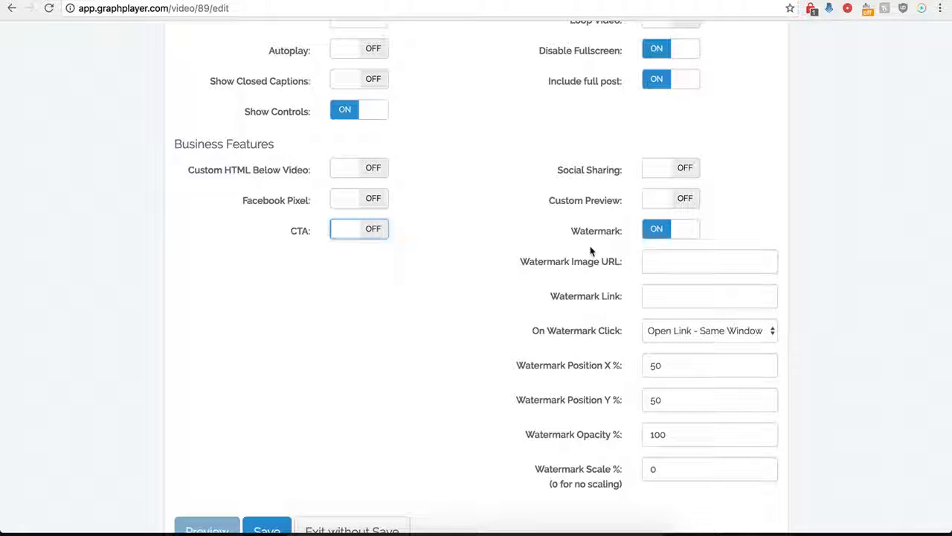
pyautogui.click(657, 235)
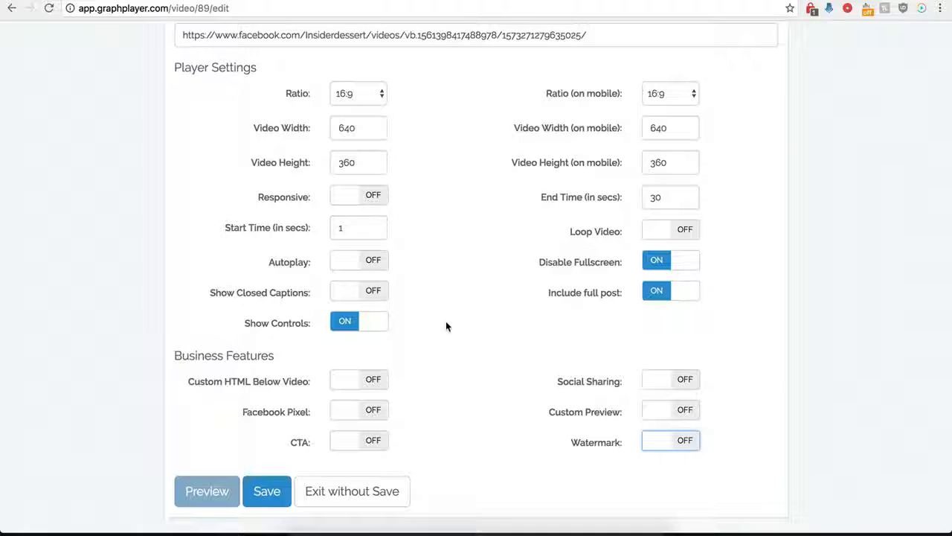